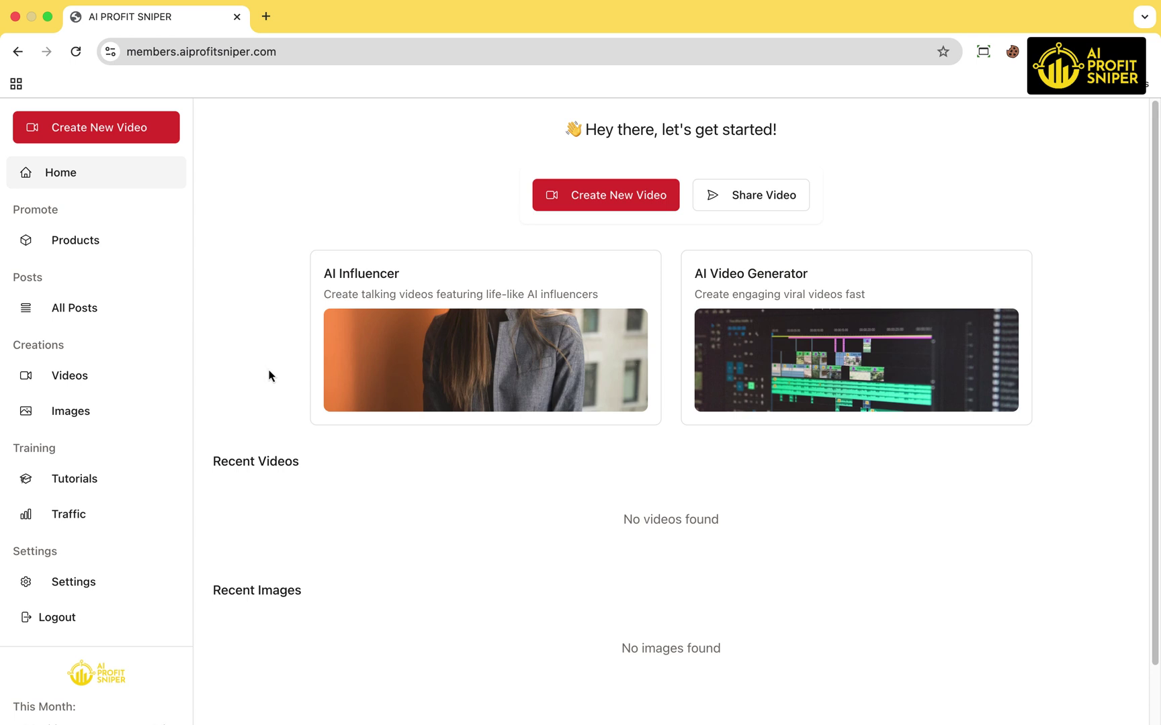
Step: In AI Profit Sniper account settings, enter the affiliate ID in the Clickbank ID field
click(98, 585)
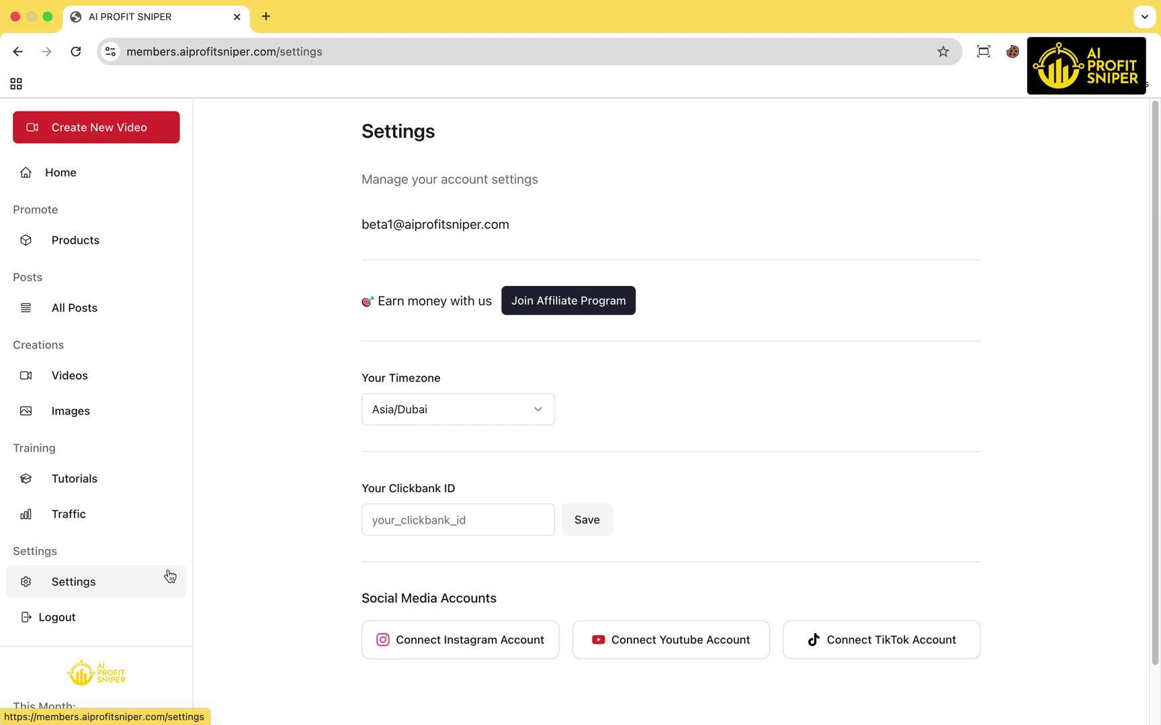
click(482, 527)
text(AffiliateID)
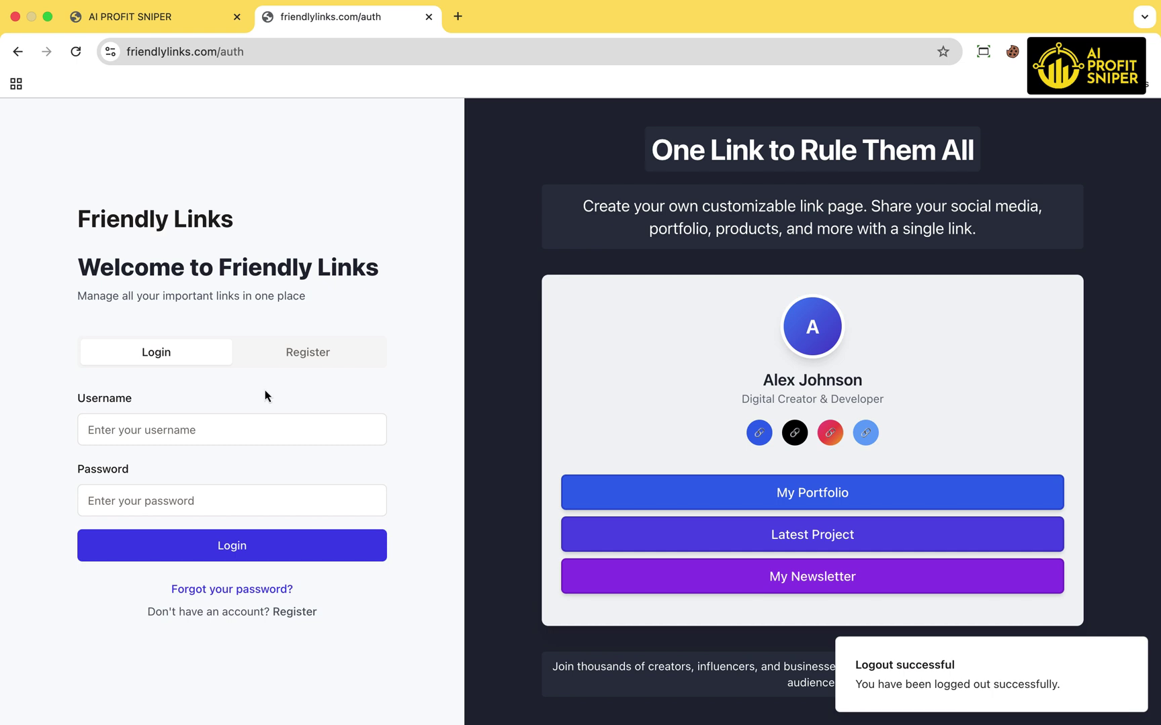
Step: On the Register form, enter a username and accept the suggested e-mail address
click(330, 358)
scroll(1150, 249, down, 2)
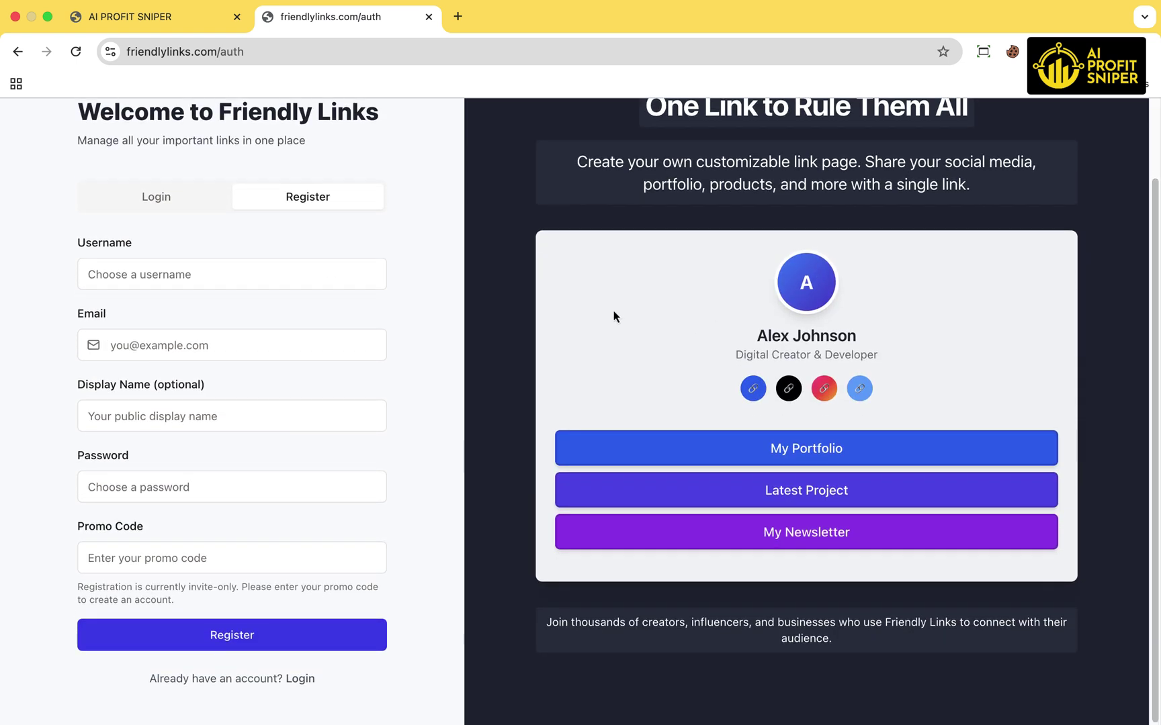
click(352, 280)
text(demotutorial5426)
key(Tab)
text(d)
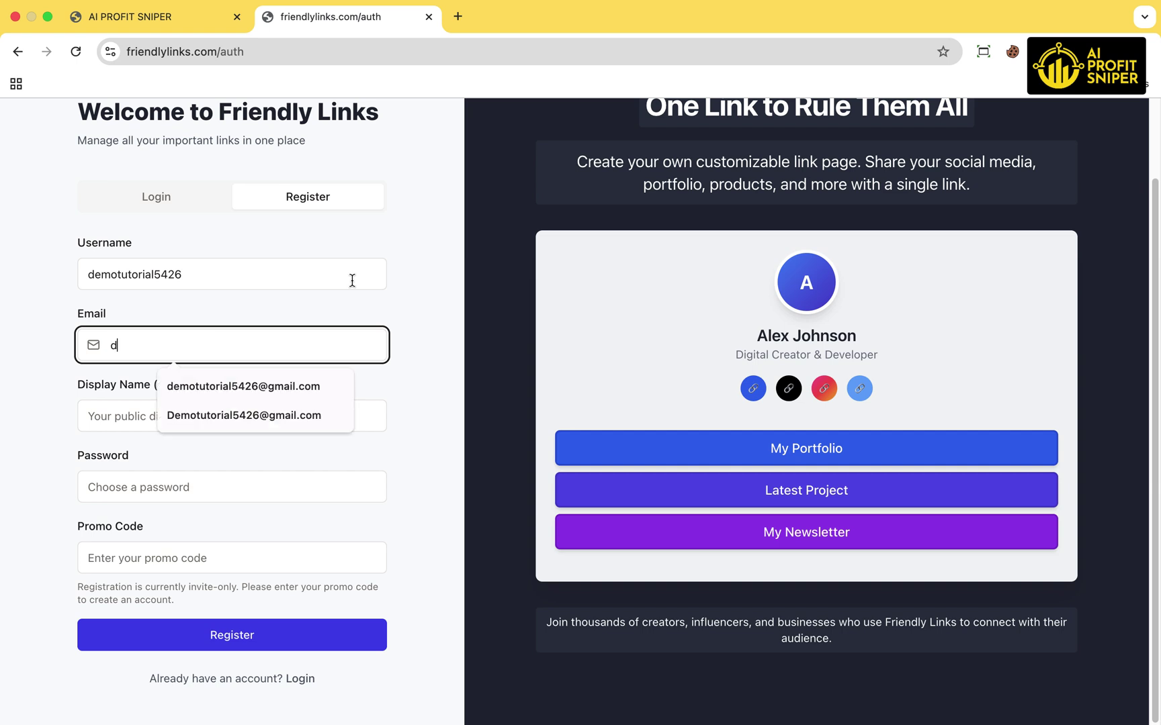
click(311, 381)
Step: Add display name Demo Tutorial, a password and the invite promo code, then register
click(280, 417)
text(Demo Tutorial)
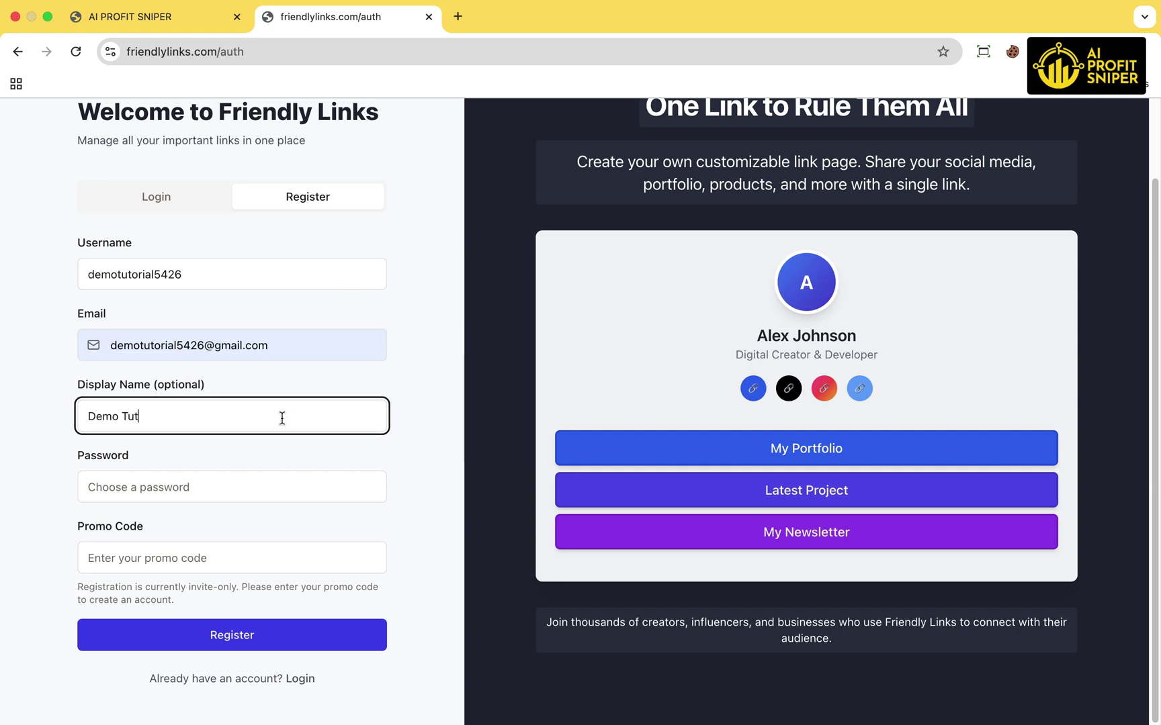
key(Tab)
text(***************)
key(Tab)
text(clickbankaffiliate)
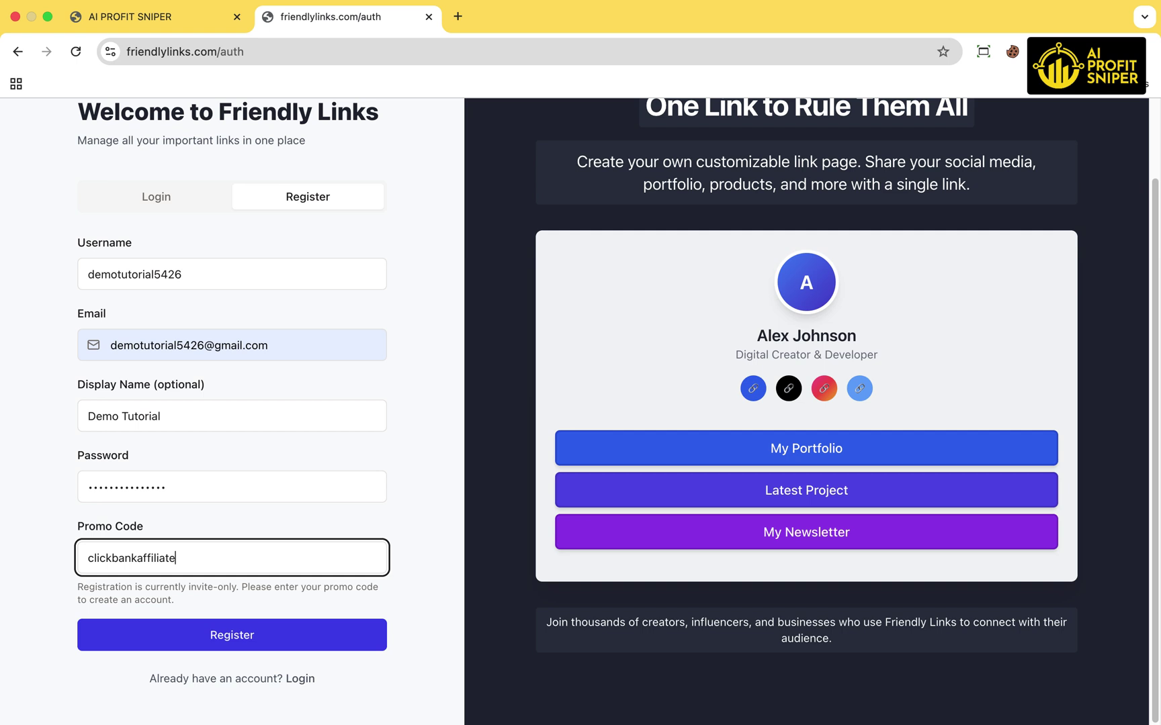
click(297, 635)
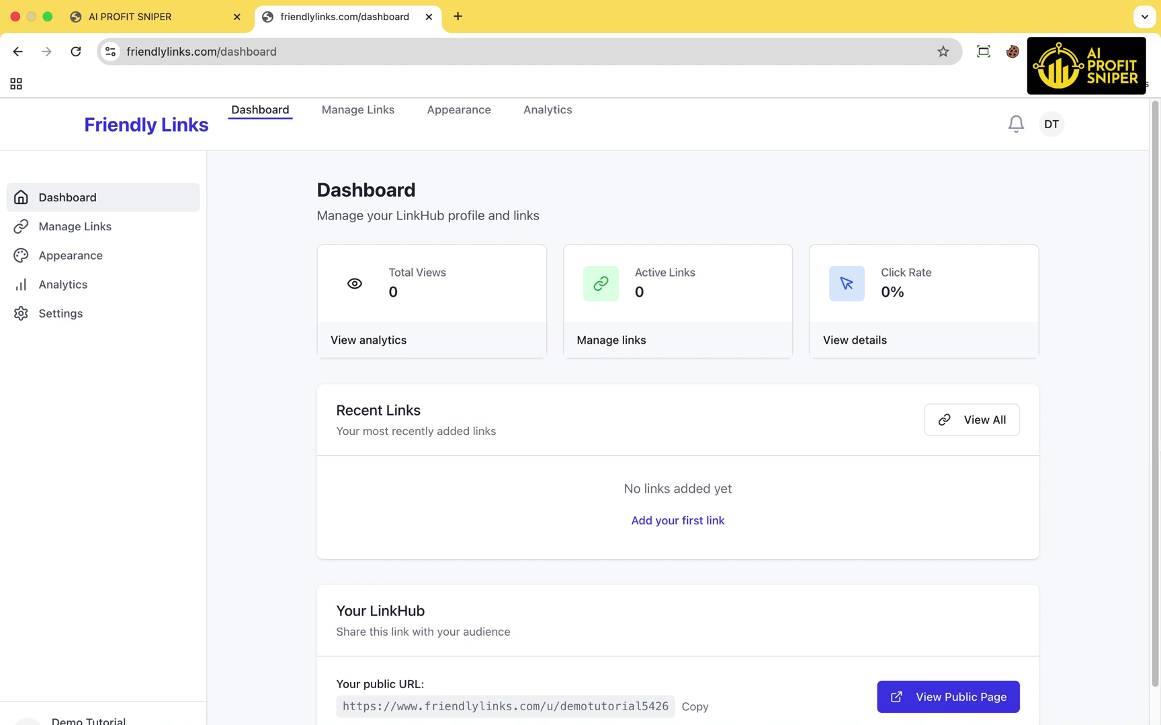
Step: Open Settings and review the Account, Security and Danger Zone sections
click(107, 322)
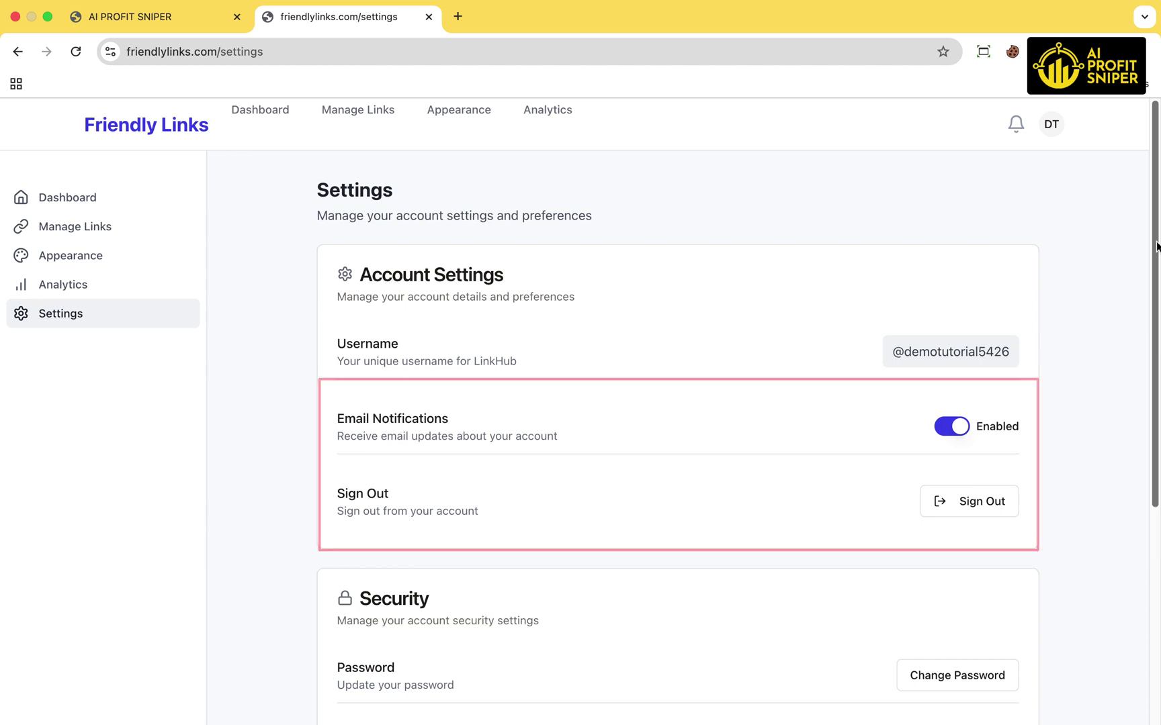
scroll(1156, 247, down, 5)
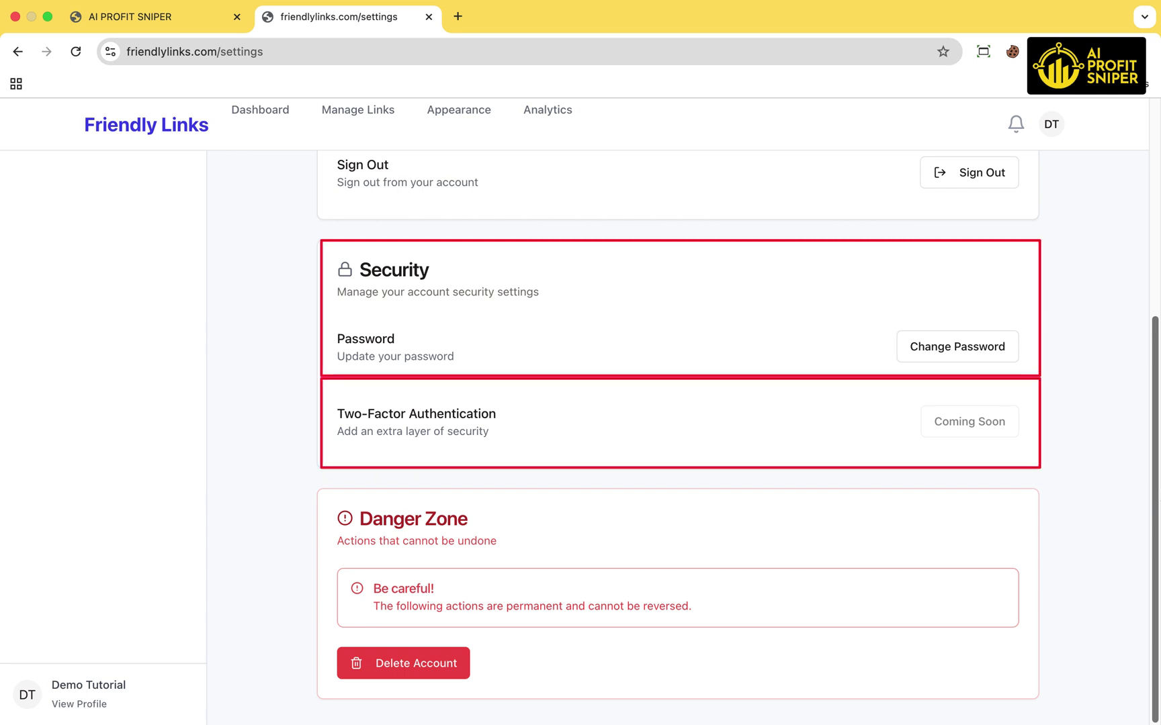
scroll(1149, 238, up, 5)
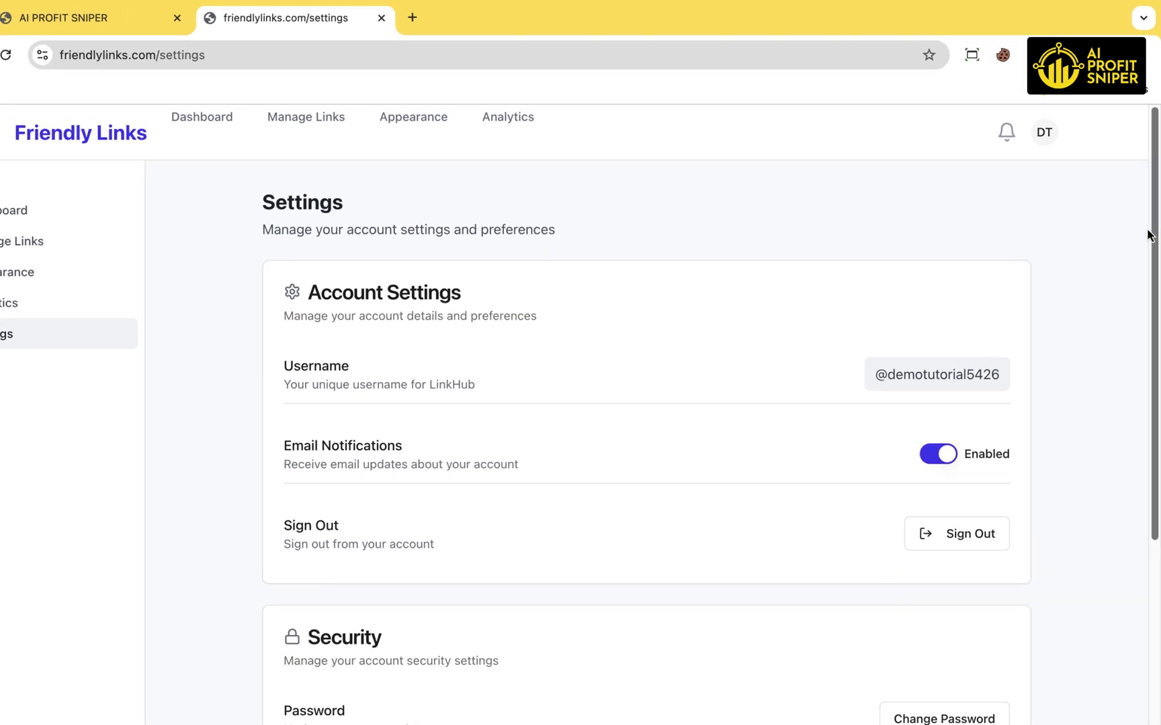
Step: In Profile, change the username to Aiprofitsniper and the display name to AI Profit Sniper
click(1044, 131)
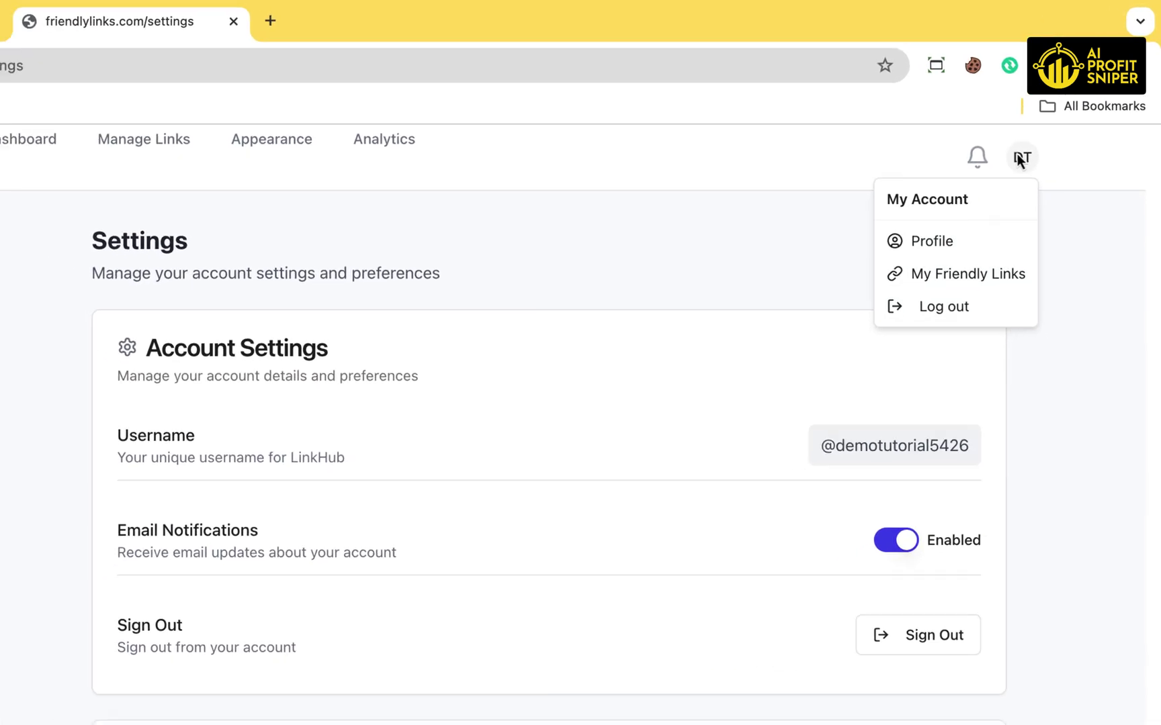
click(923, 254)
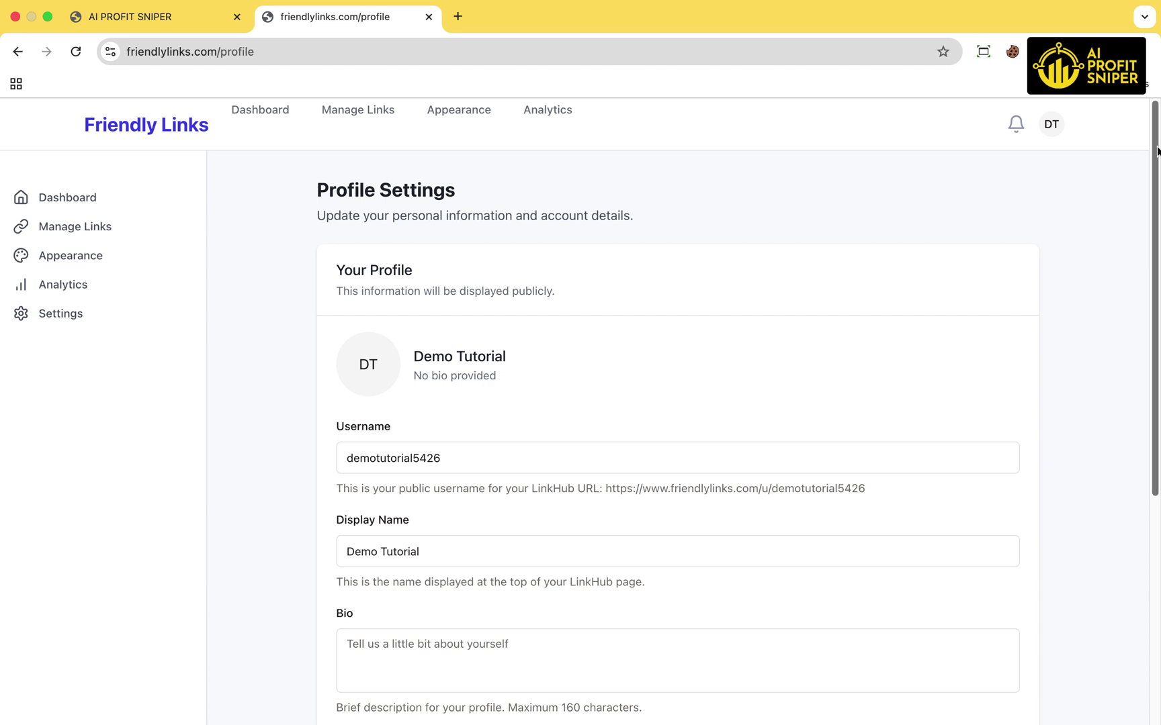
drag(1157, 146, 1157, 319)
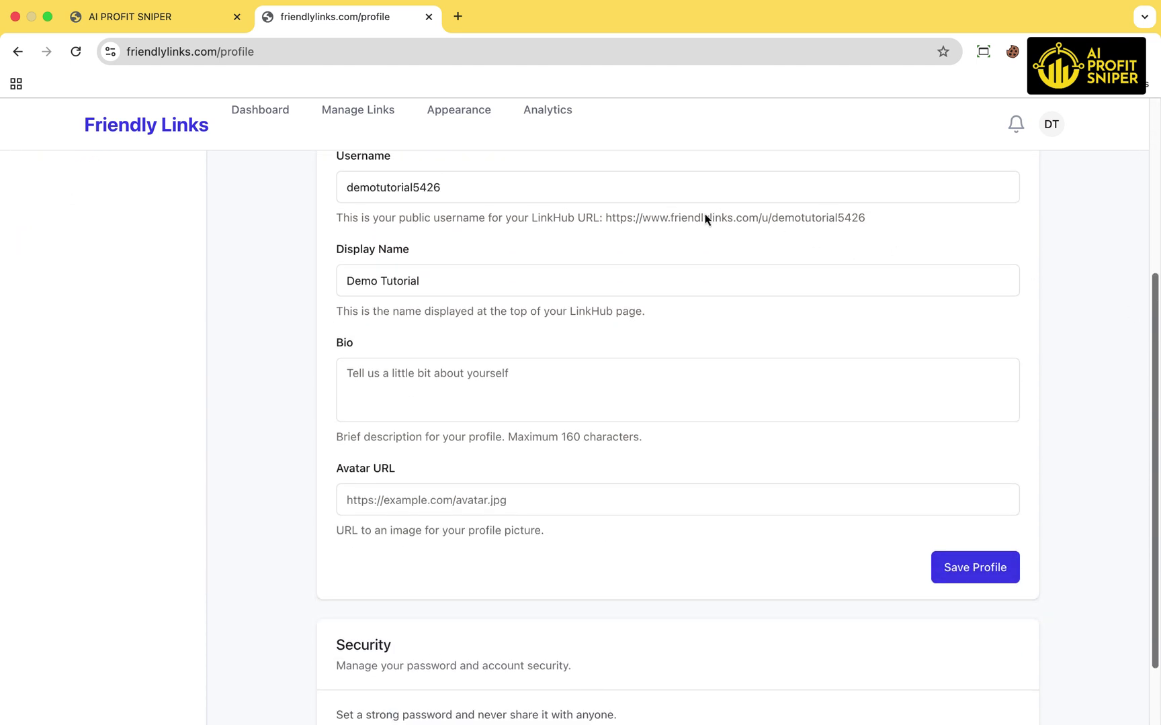
double_click(448, 192)
text(Aiprofitsniper)
key(Tab)
text(AI Profit Sniper)
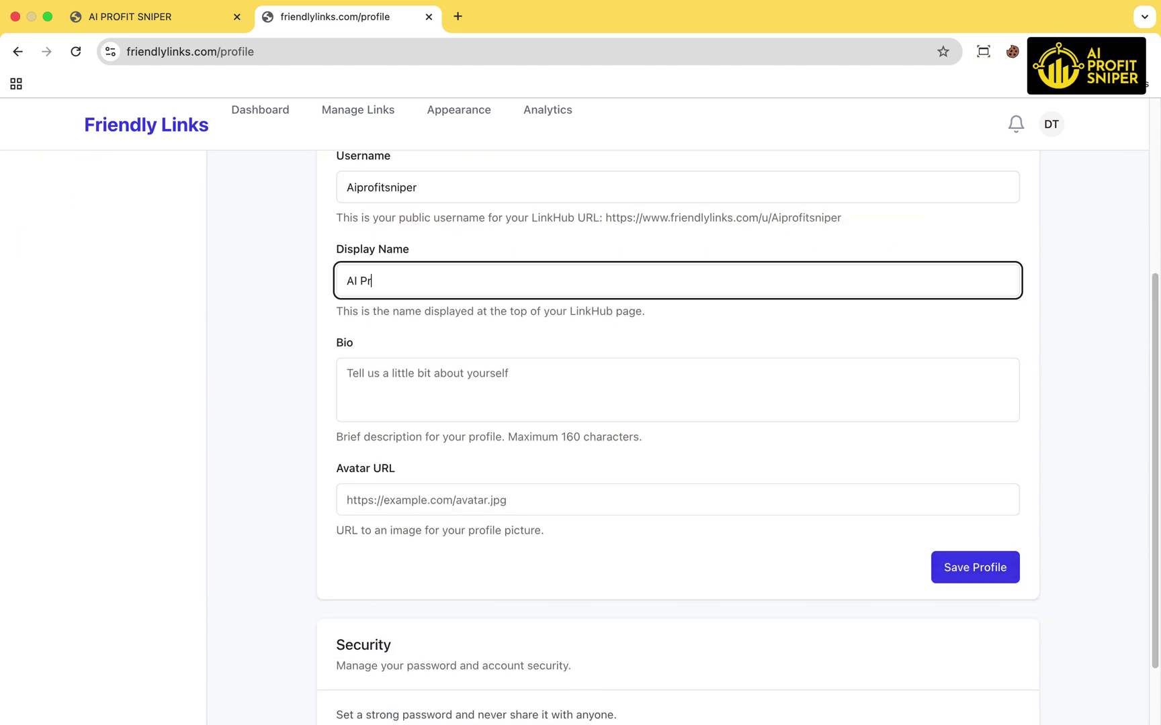
key(Tab)
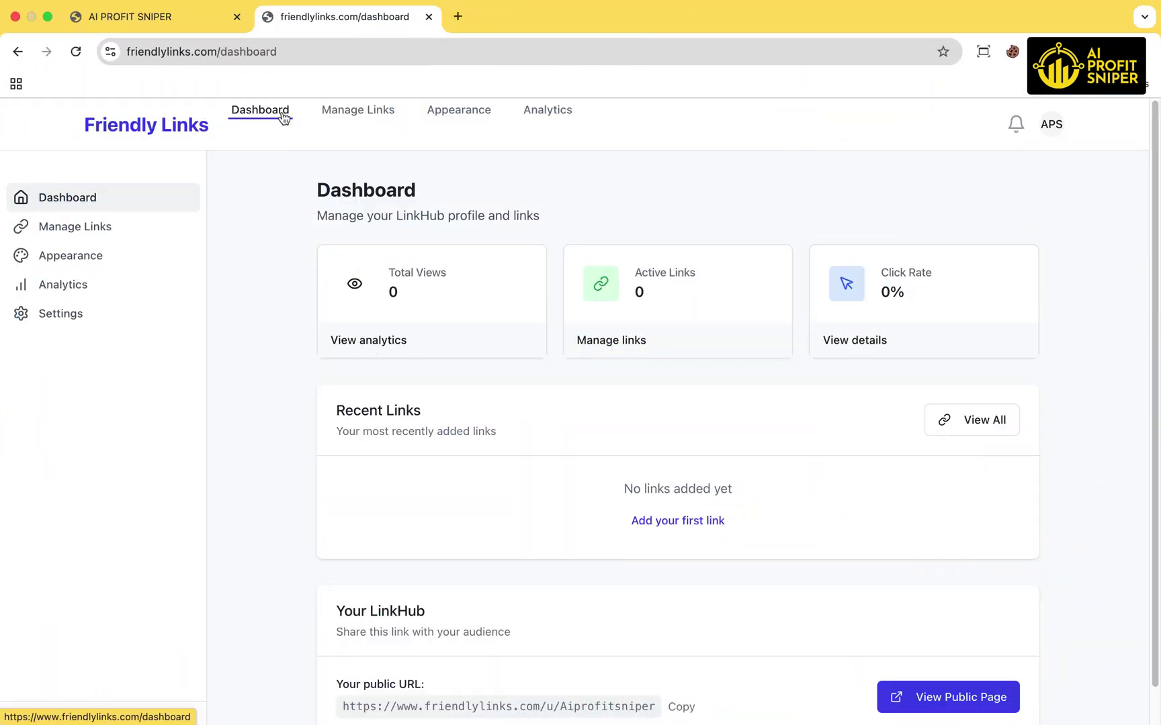
Step: Start a new link titled Nagano Tonic with its ClickBank affiliate URL copied from the product list
click(84, 227)
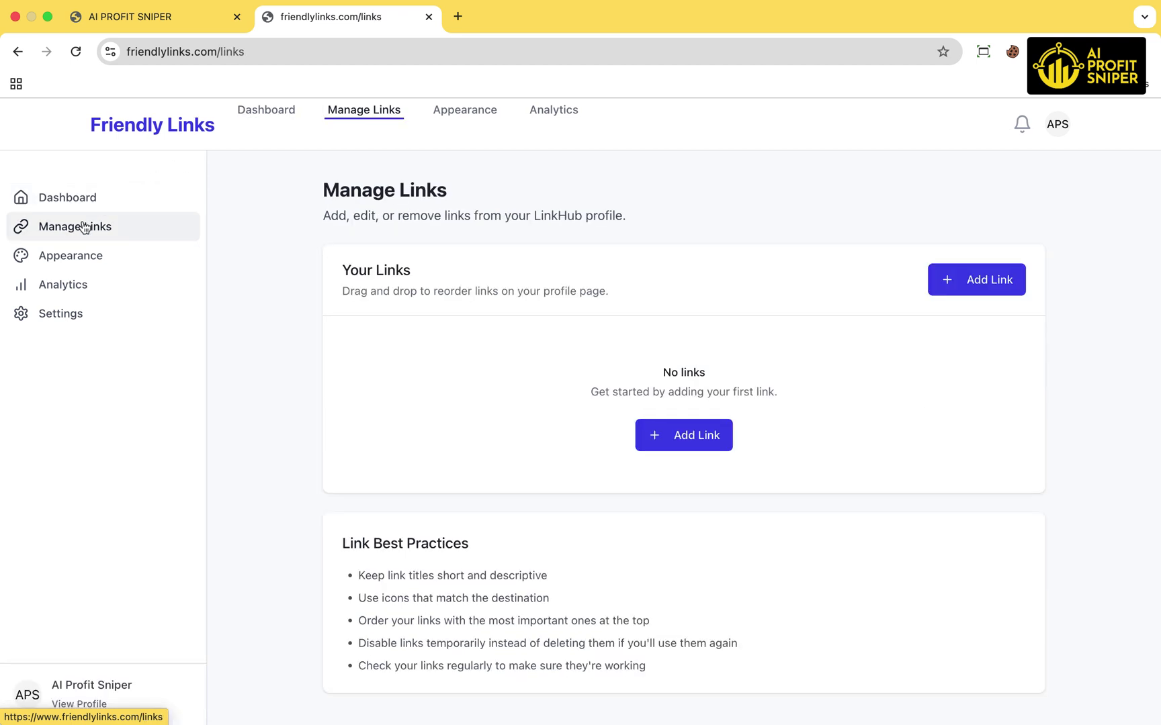
click(680, 440)
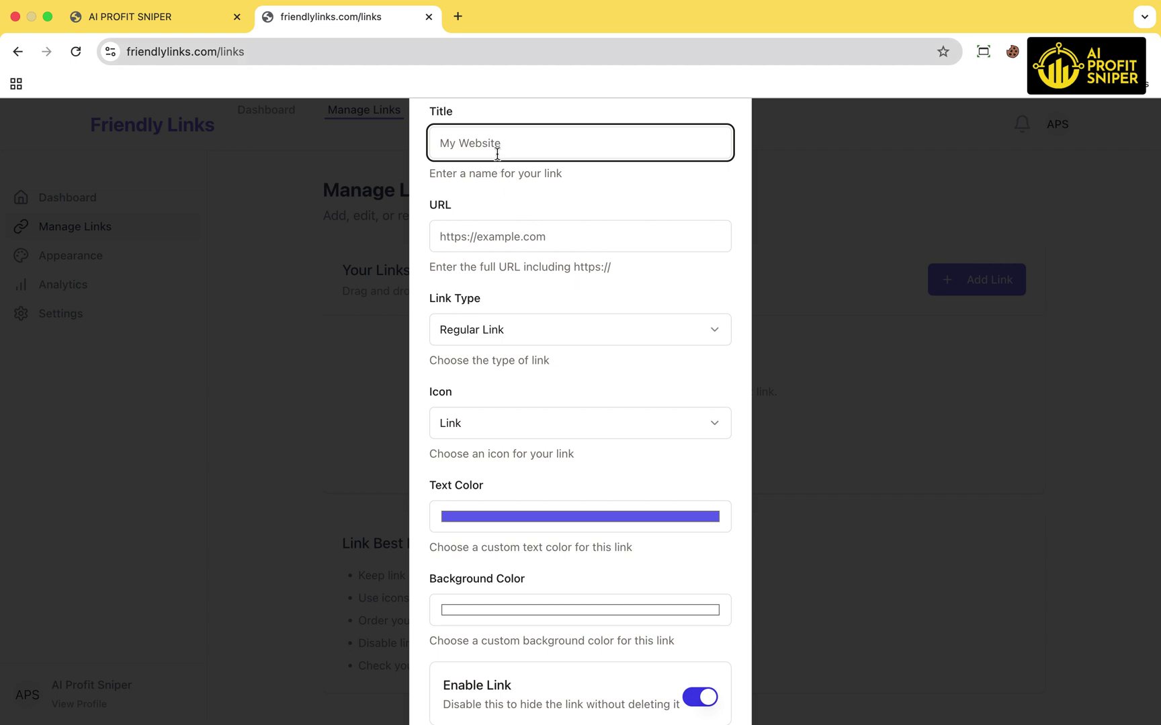
text(Nagano Tonic)
click(523, 230)
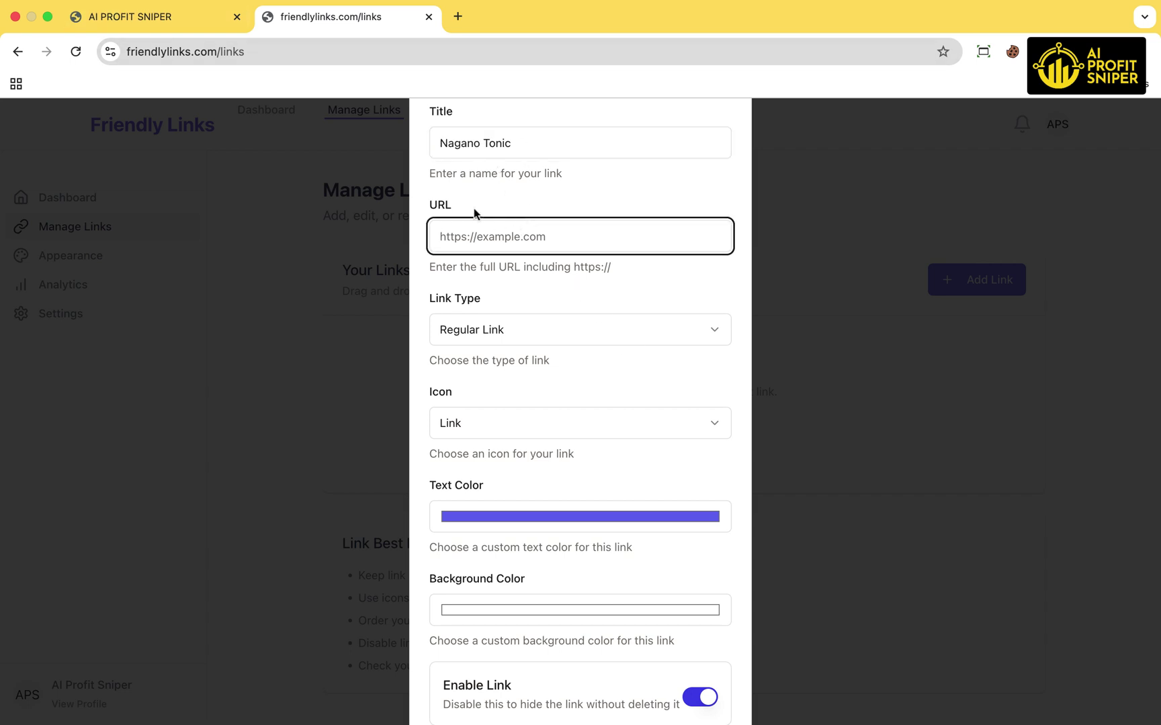
click(160, 20)
click(599, 287)
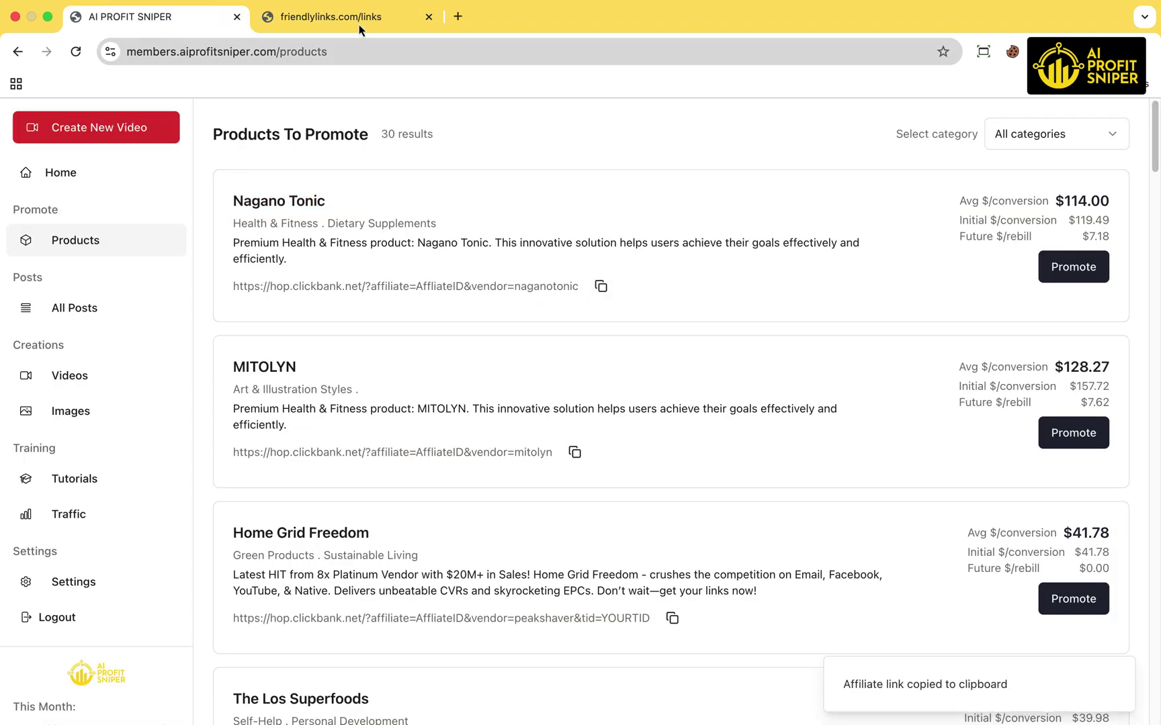
click(359, 24)
key(super+v)
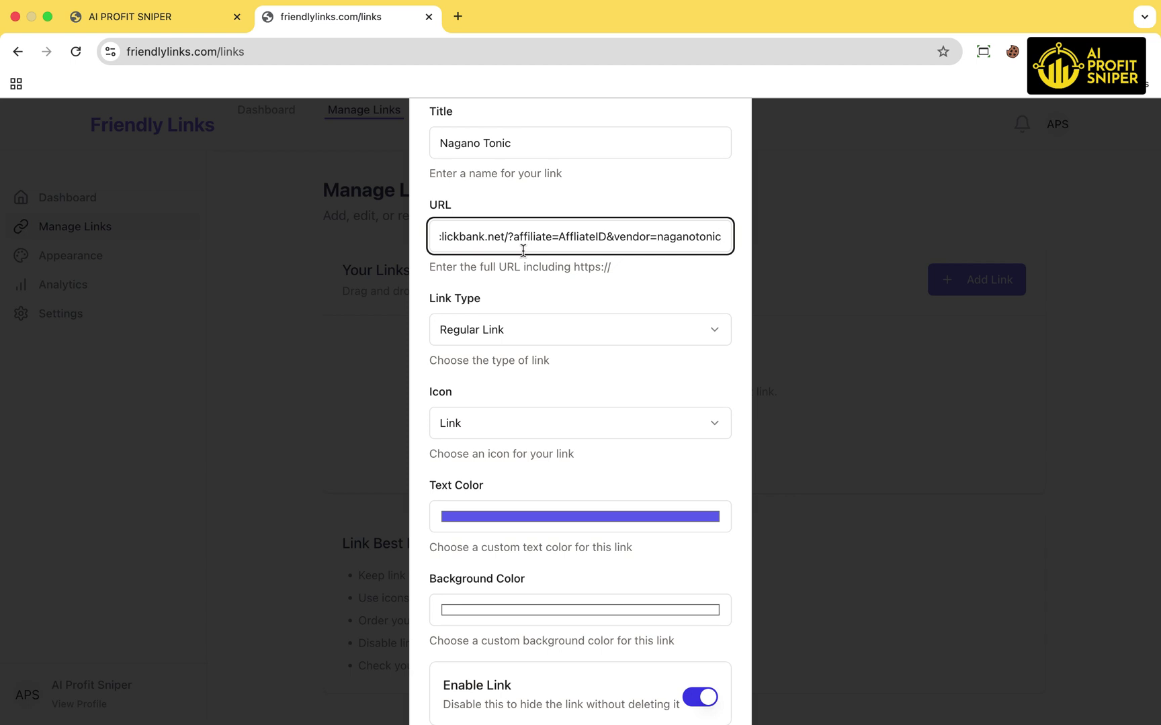
Step: Make it a regular link with a Globe icon, black text and white background, then save
click(530, 330)
click(510, 365)
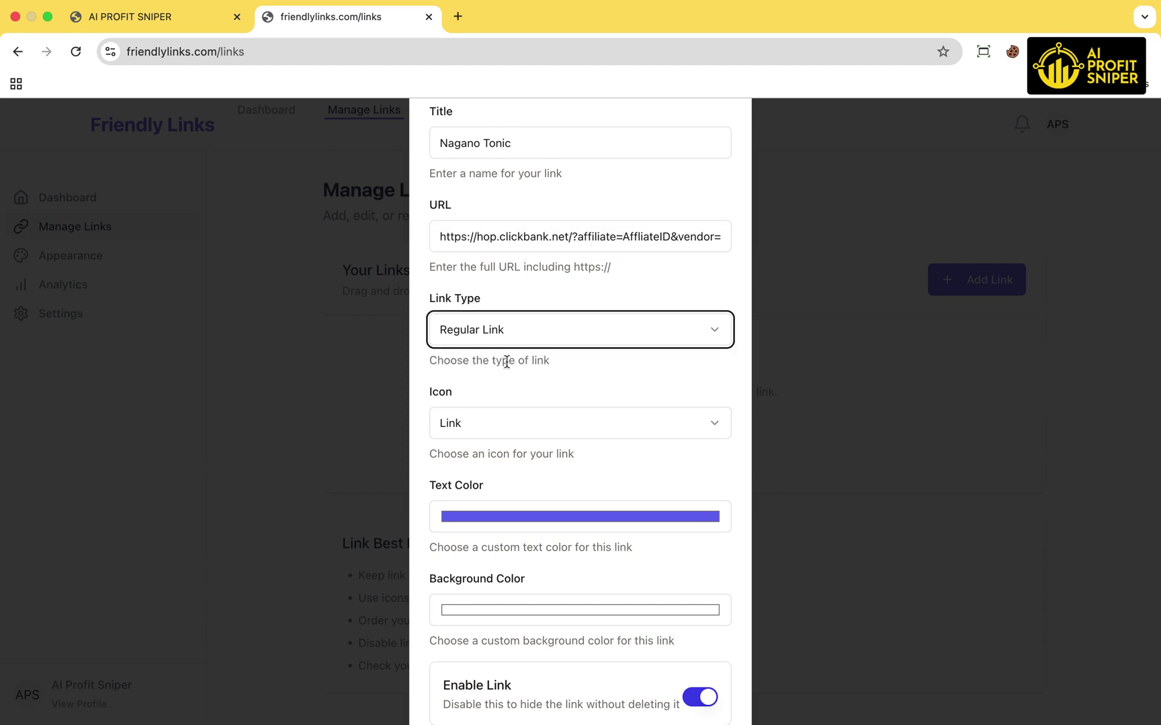
click(524, 424)
click(510, 460)
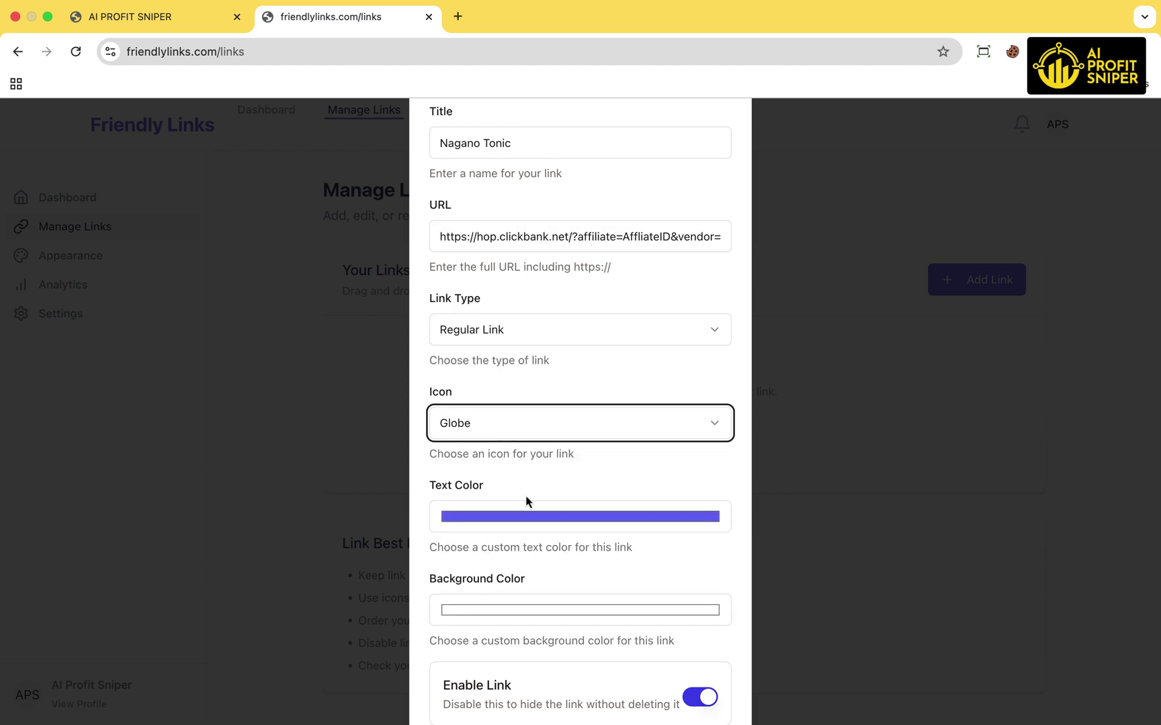
click(526, 515)
click(512, 428)
drag(497, 396, 399, 415)
click(399, 415)
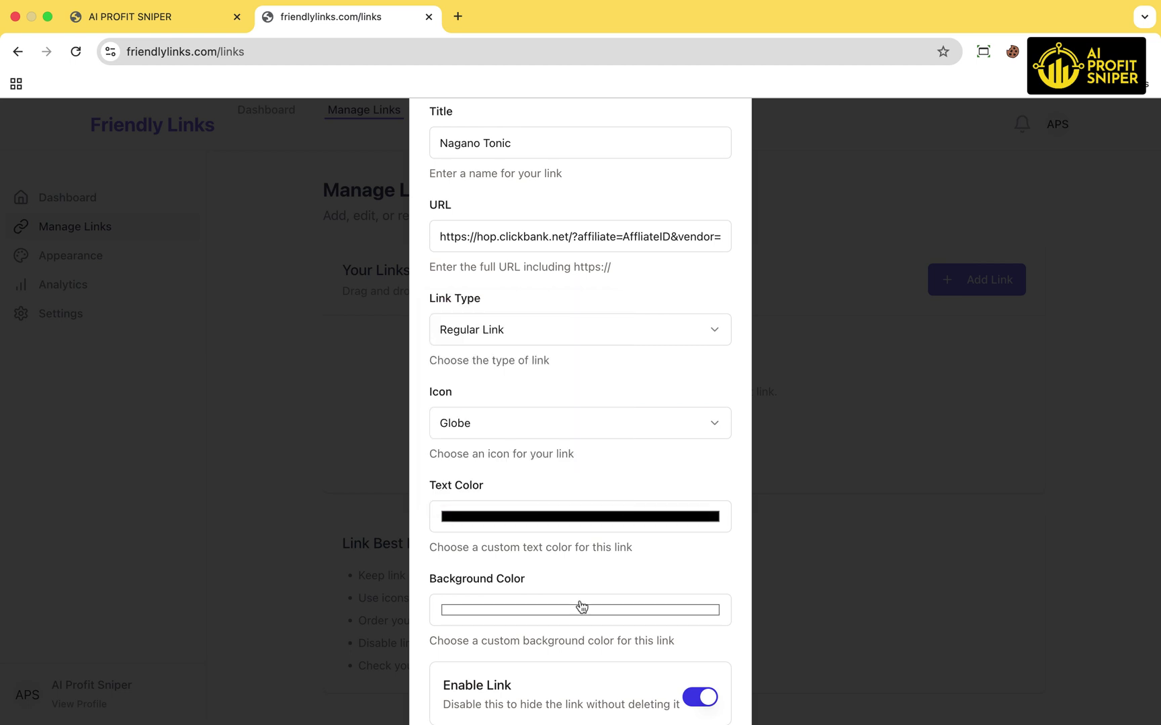
click(580, 610)
click(683, 463)
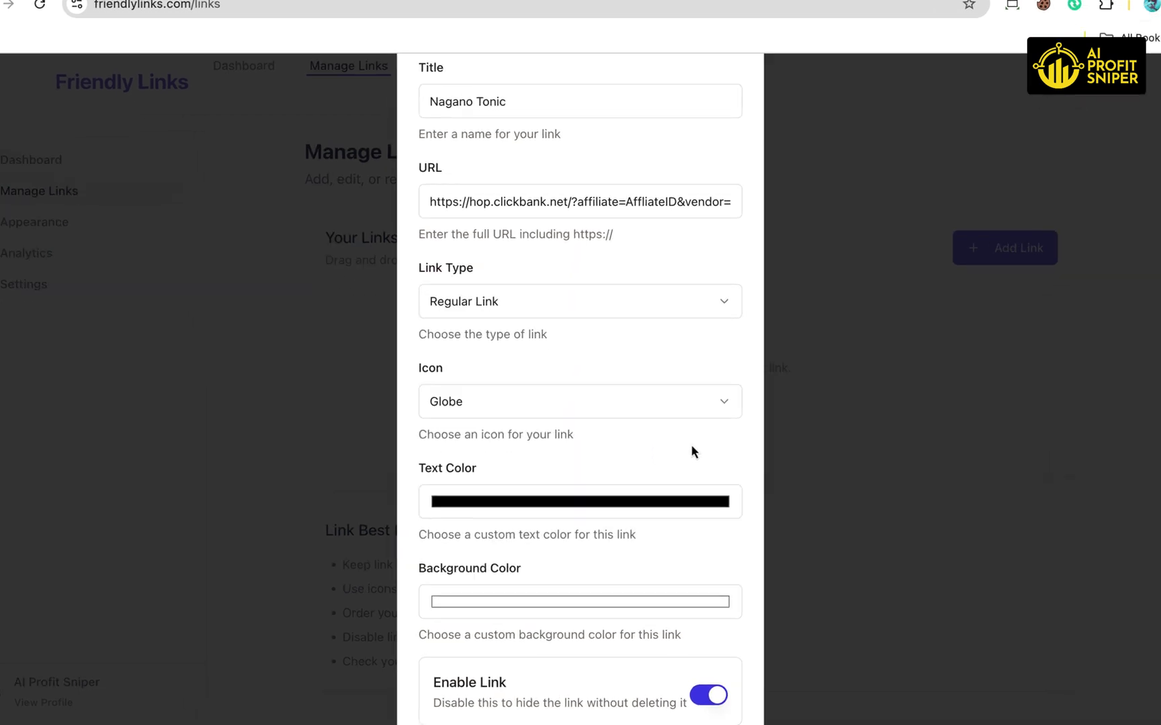
click(697, 692)
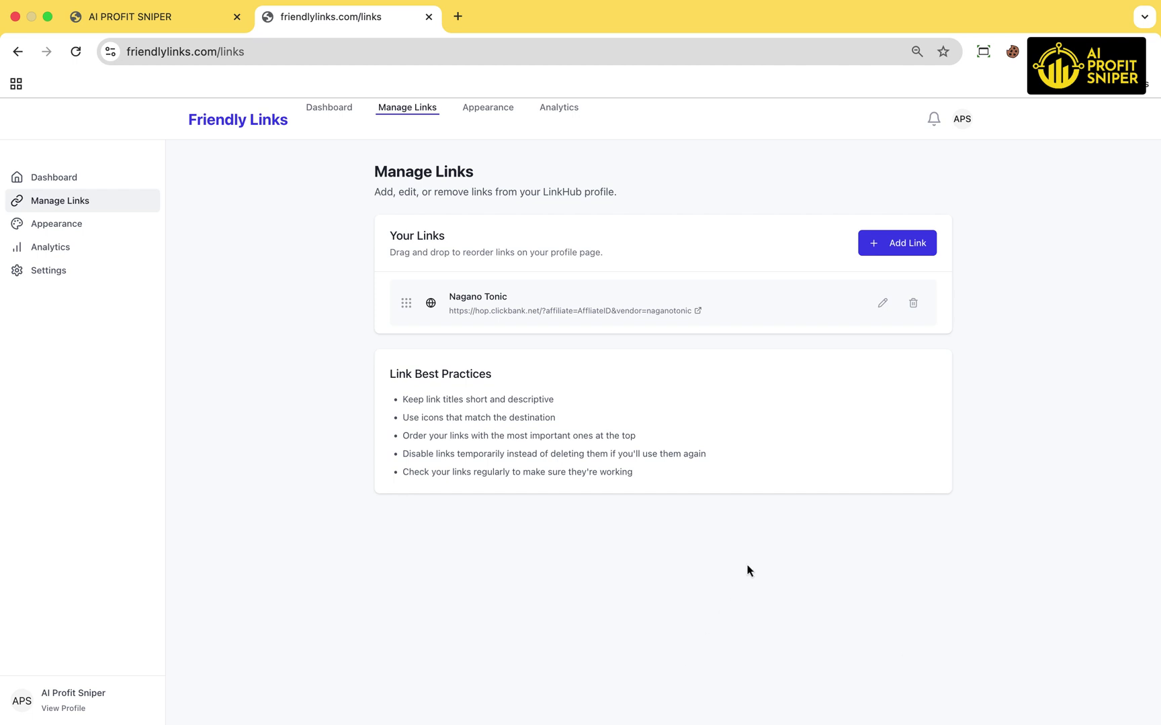
Step: Add a MITOLYN link with its pasted affiliate URL, then go back to the dashboard
click(907, 243)
key(super+v)
key(Tab)
key(super+v)
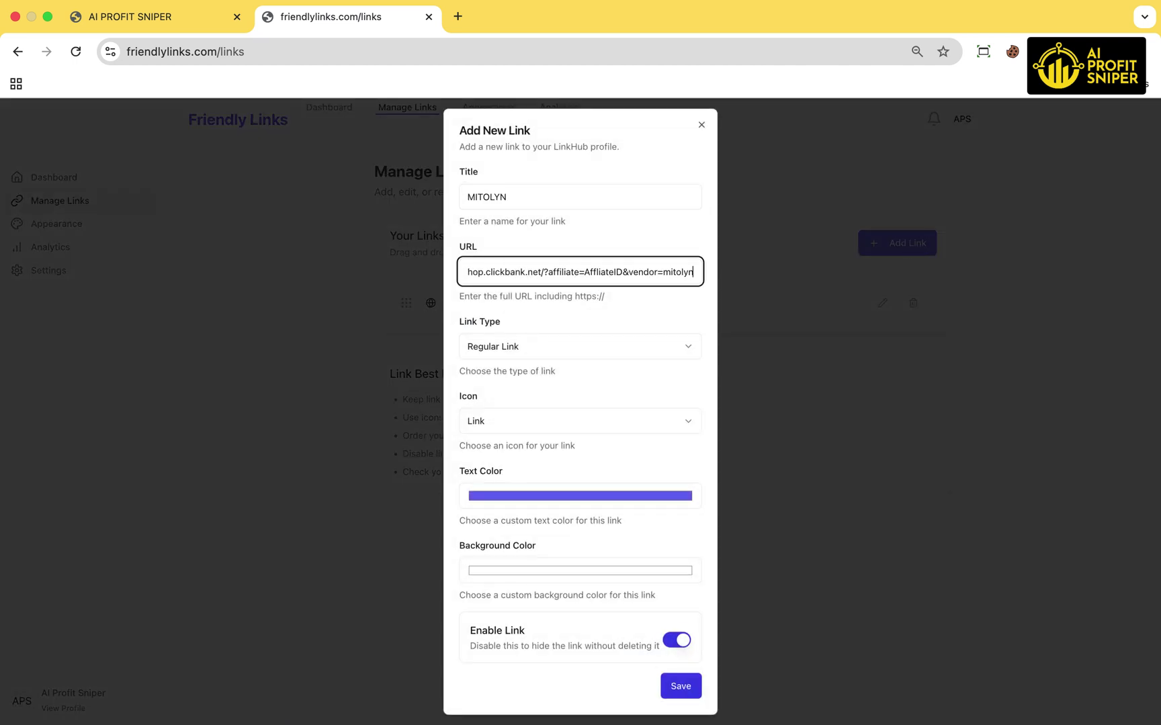
key(Return)
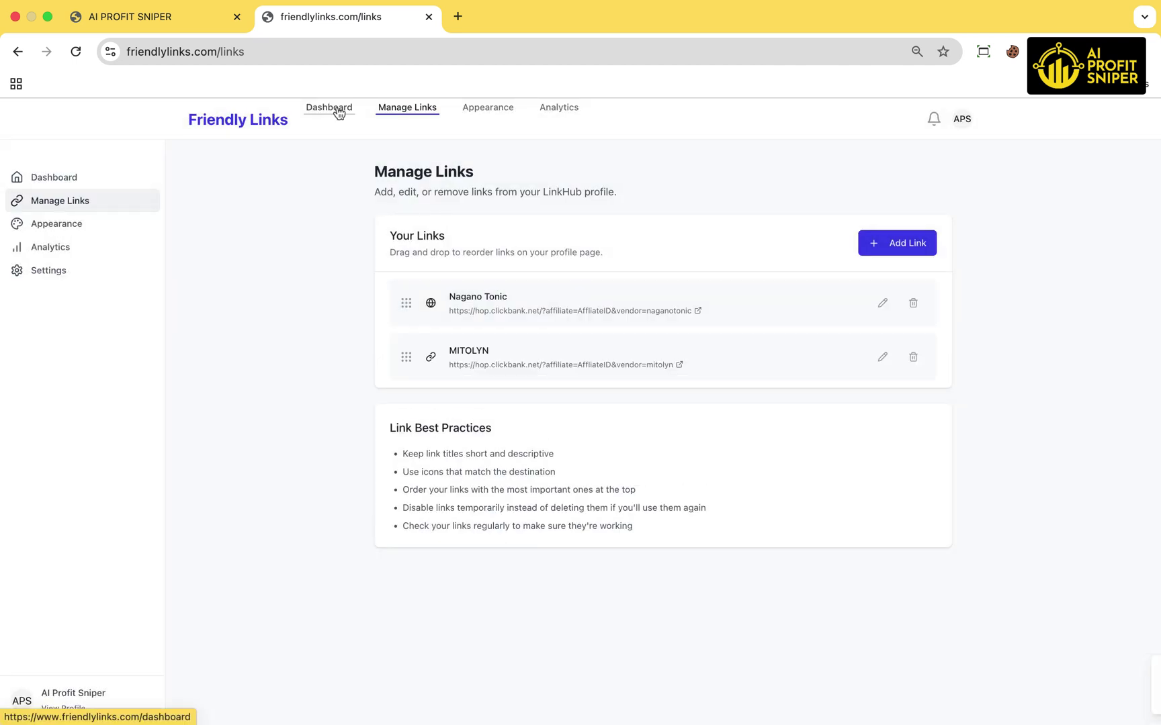
click(337, 114)
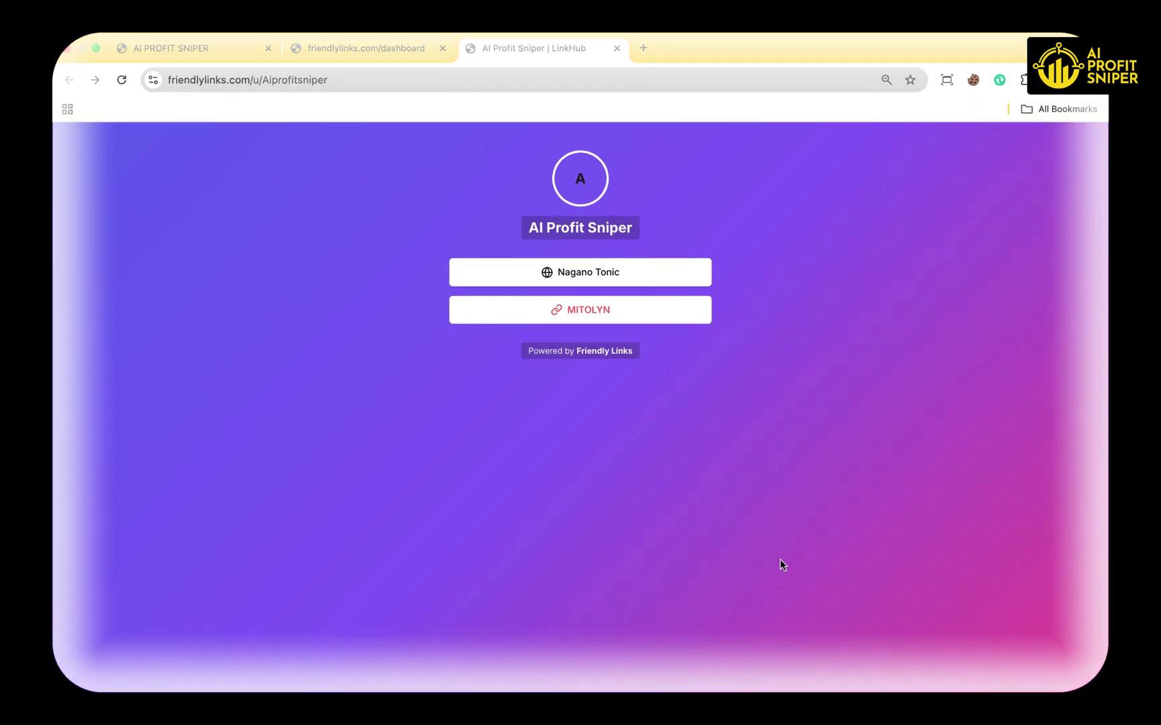
Step: Close the public LinkHub page tab to return to the dashboard
key(super+w)
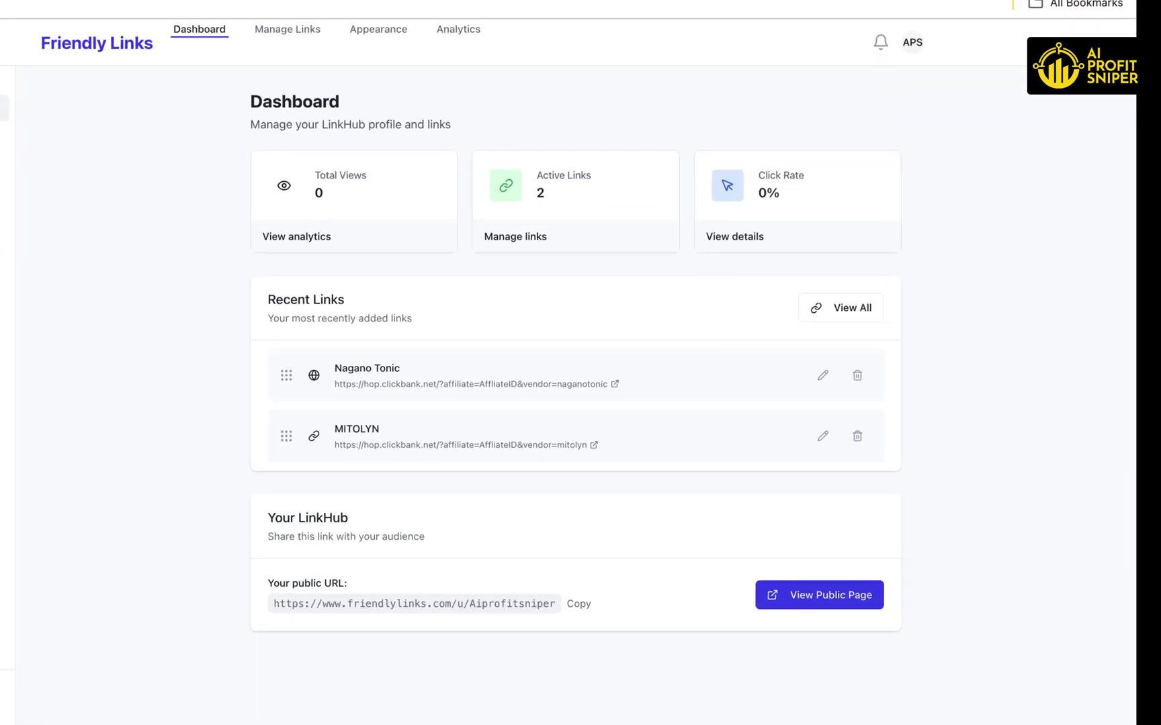
Step: Apply the #9899e2 theme with Pill buttons coloured #d00606, and save the appearance
click(378, 29)
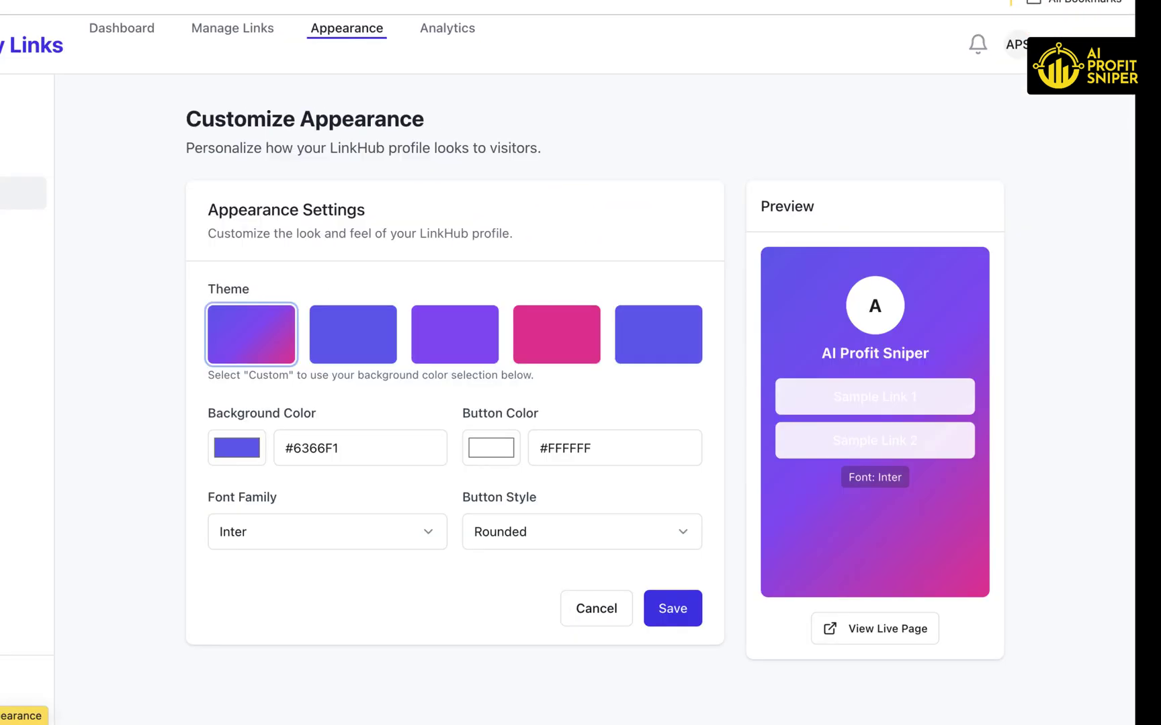
click(582, 350)
click(582, 531)
click(505, 601)
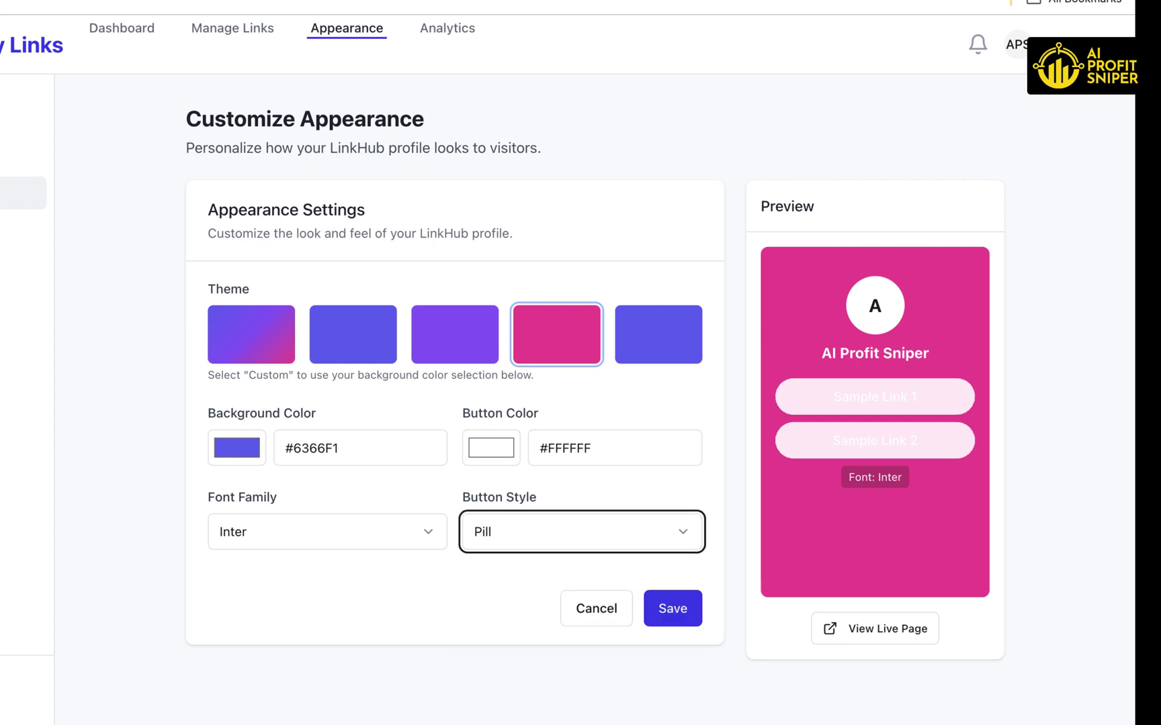
click(491, 448)
drag(605, 490, 667, 490)
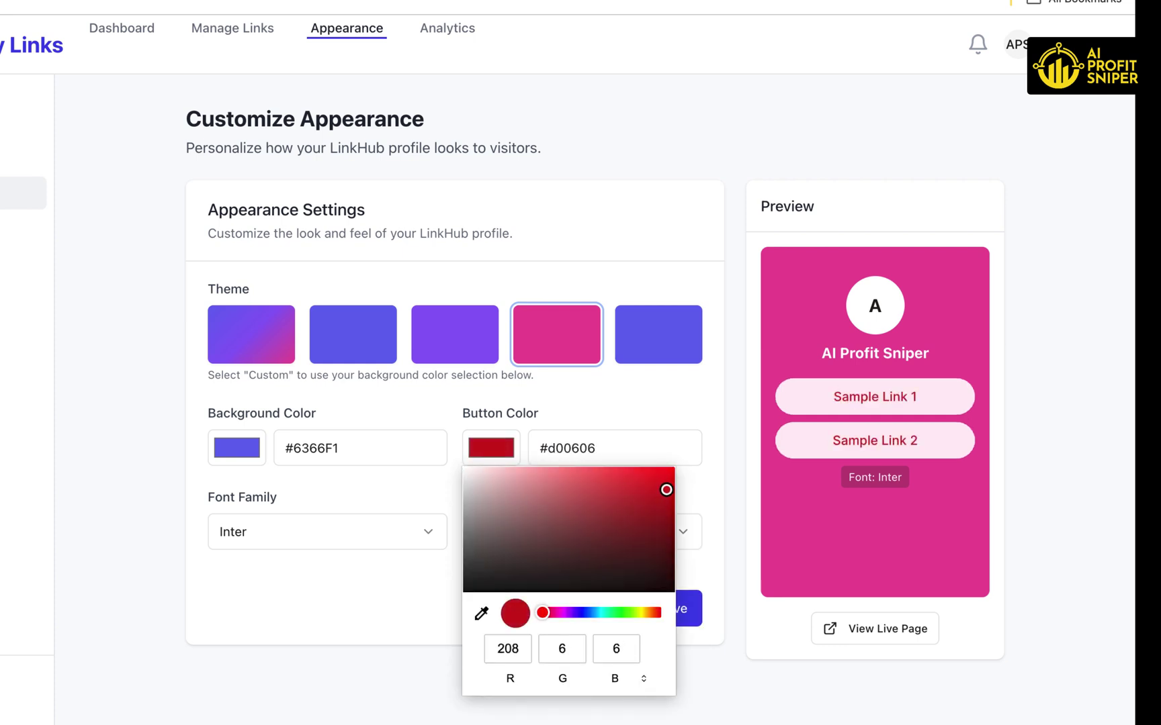
key(Escape)
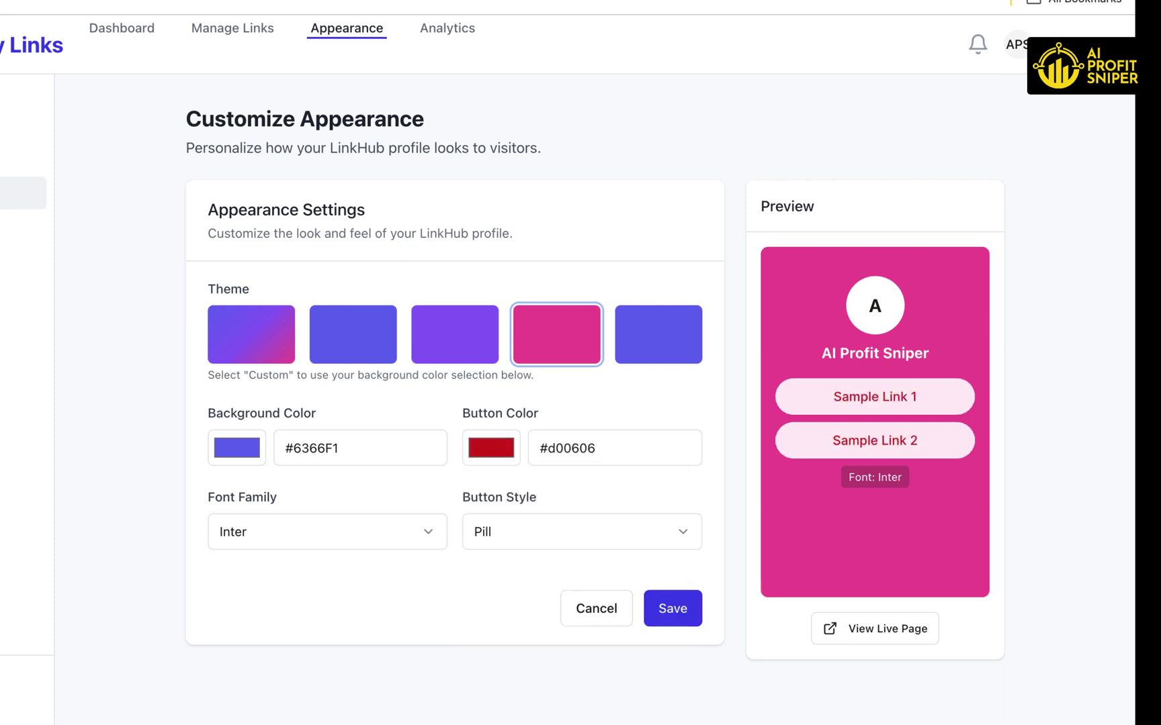
click(676, 616)
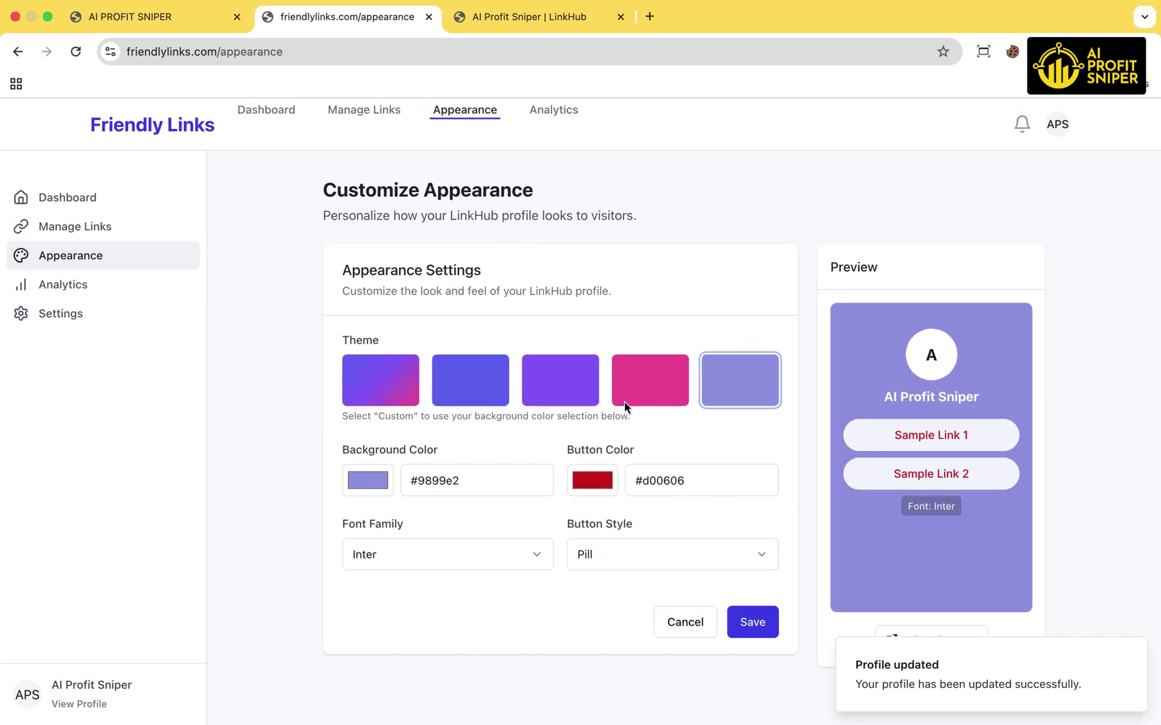
click(511, 18)
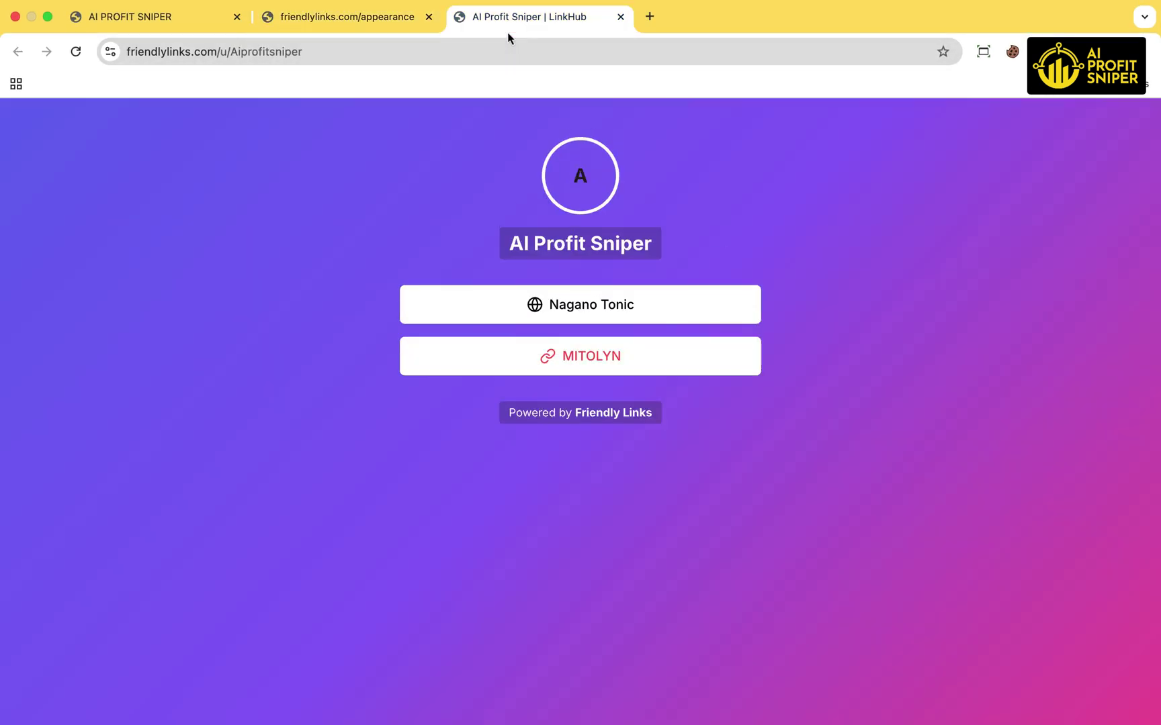
Step: Upload the AI Profit Sniper logo as the profile avatar and reload the public page
click(76, 58)
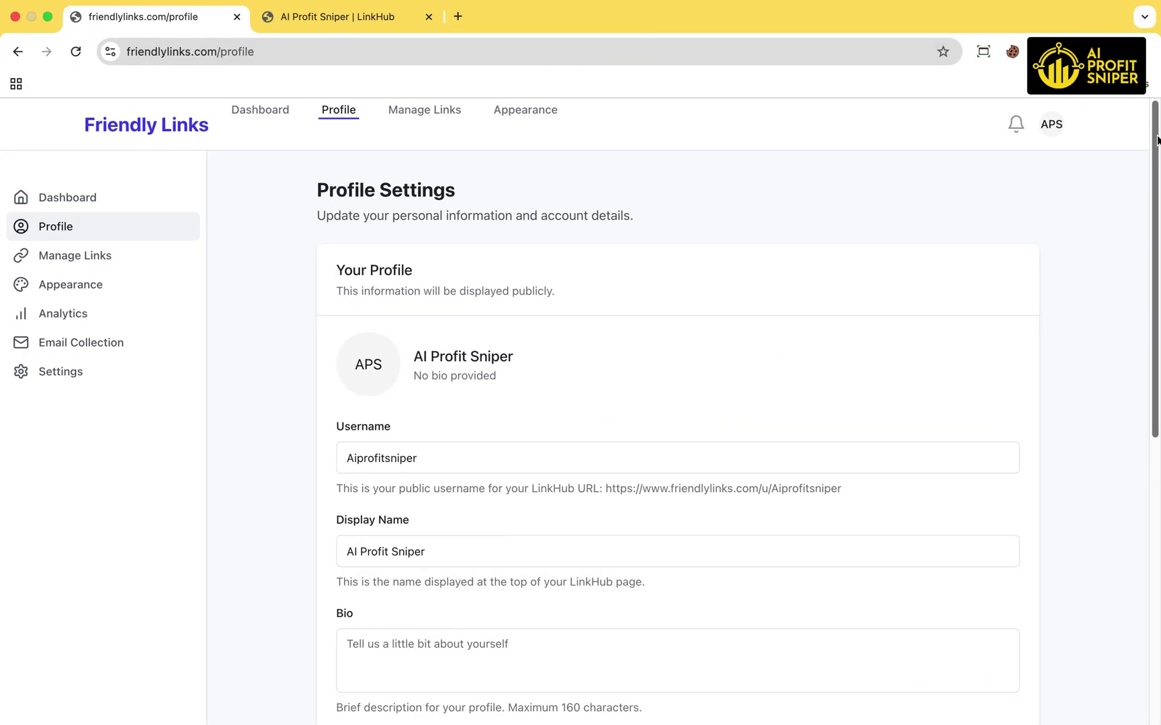
drag(1156, 140, 1156, 390)
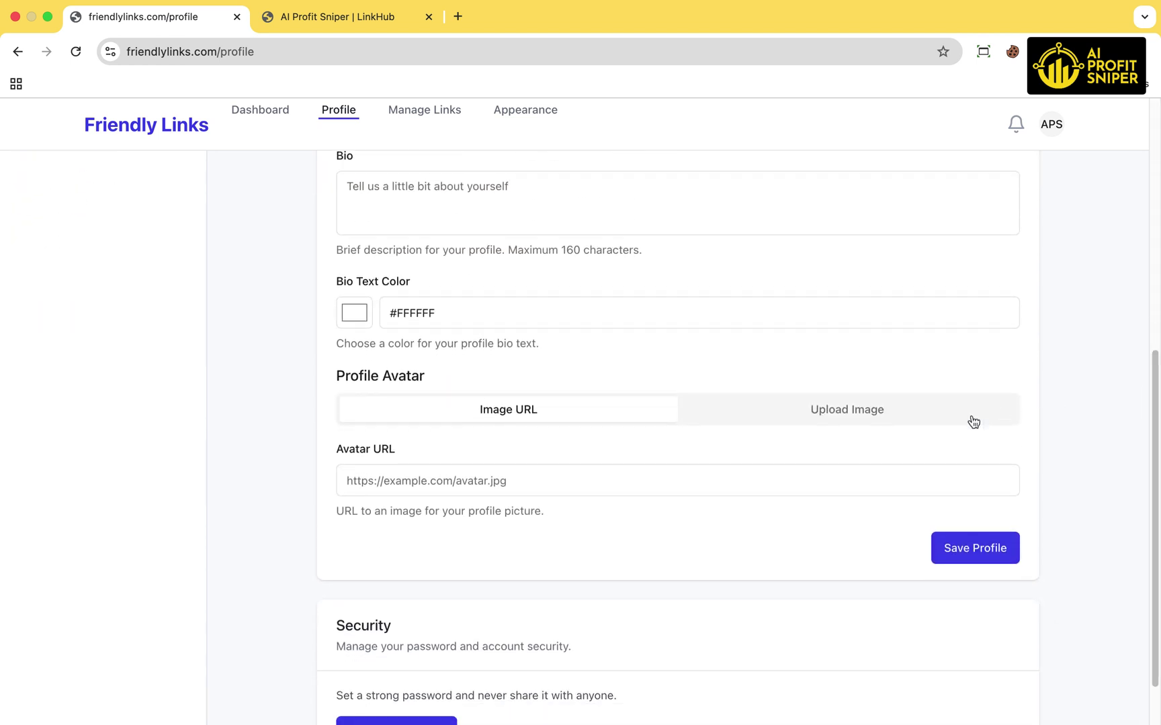
click(637, 470)
click(876, 408)
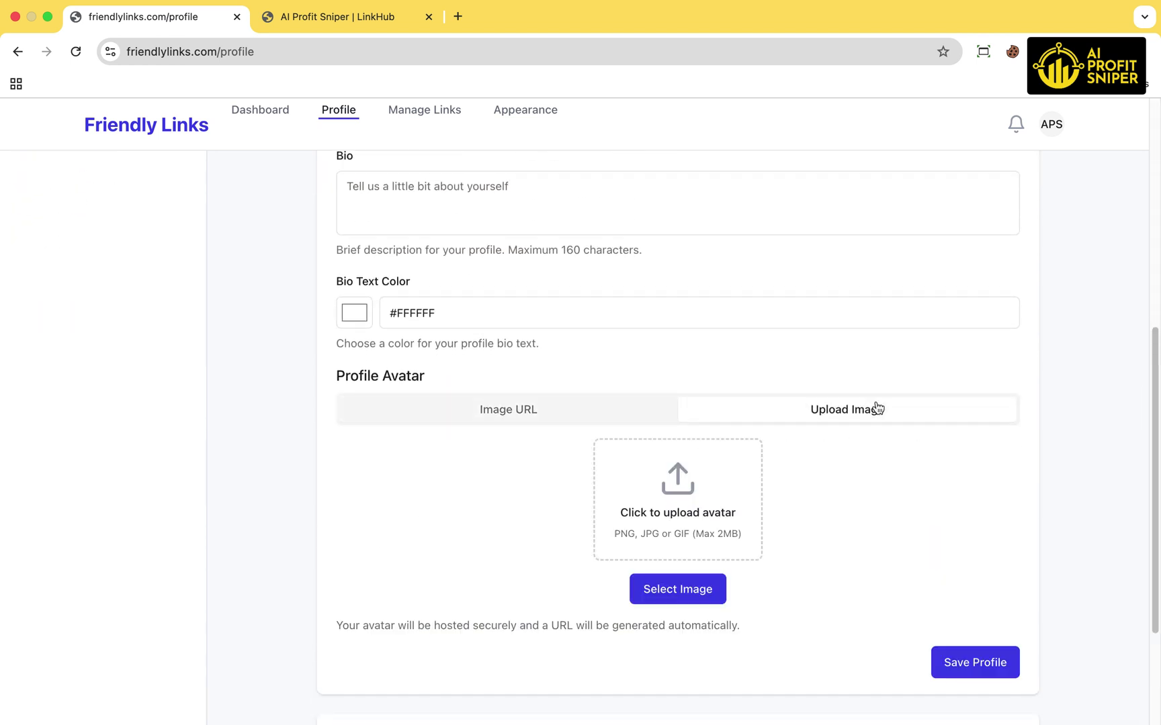
click(666, 589)
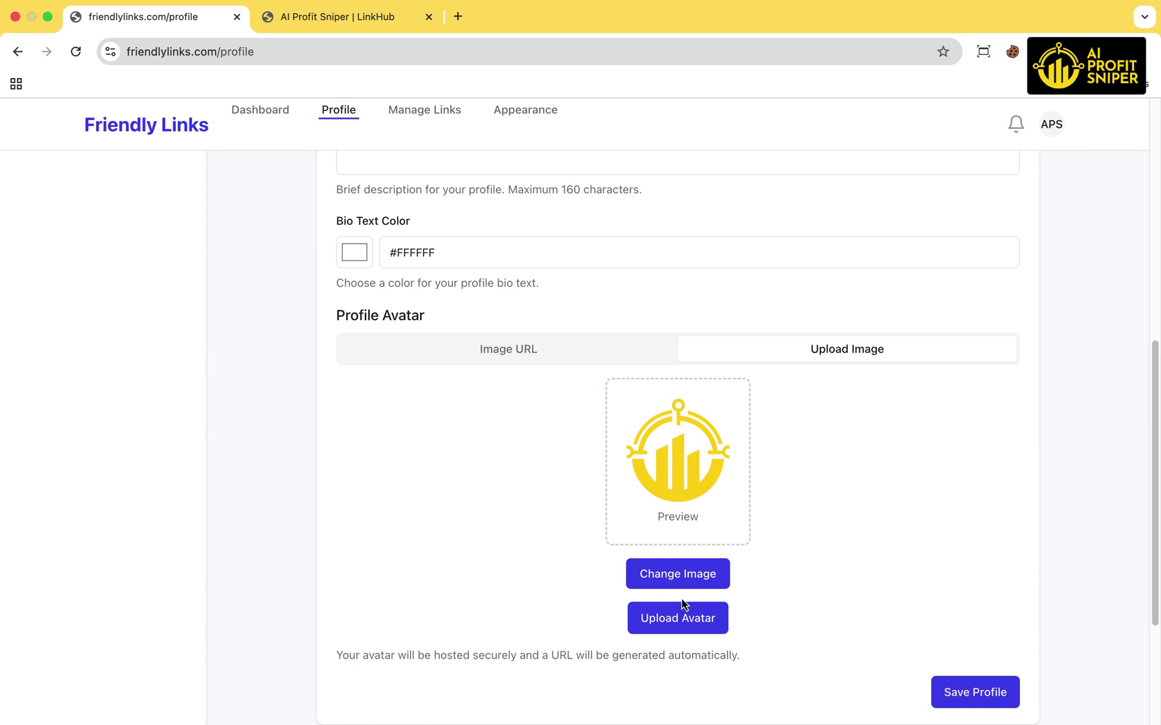
click(687, 614)
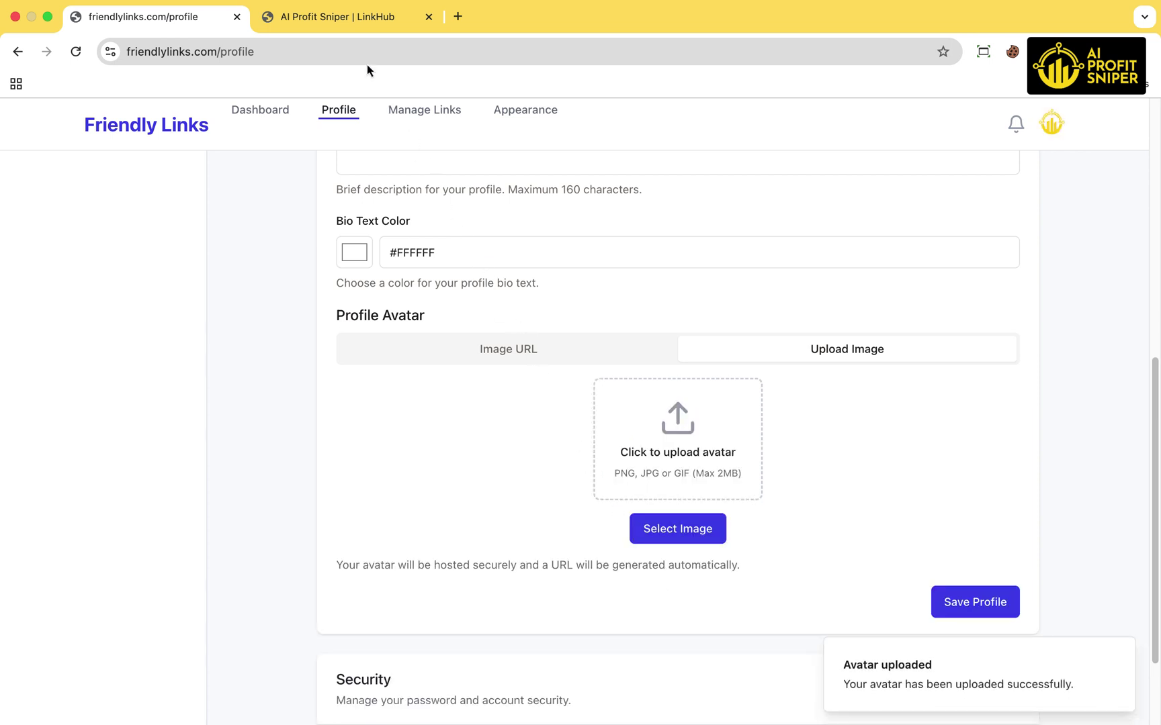
click(365, 16)
click(82, 53)
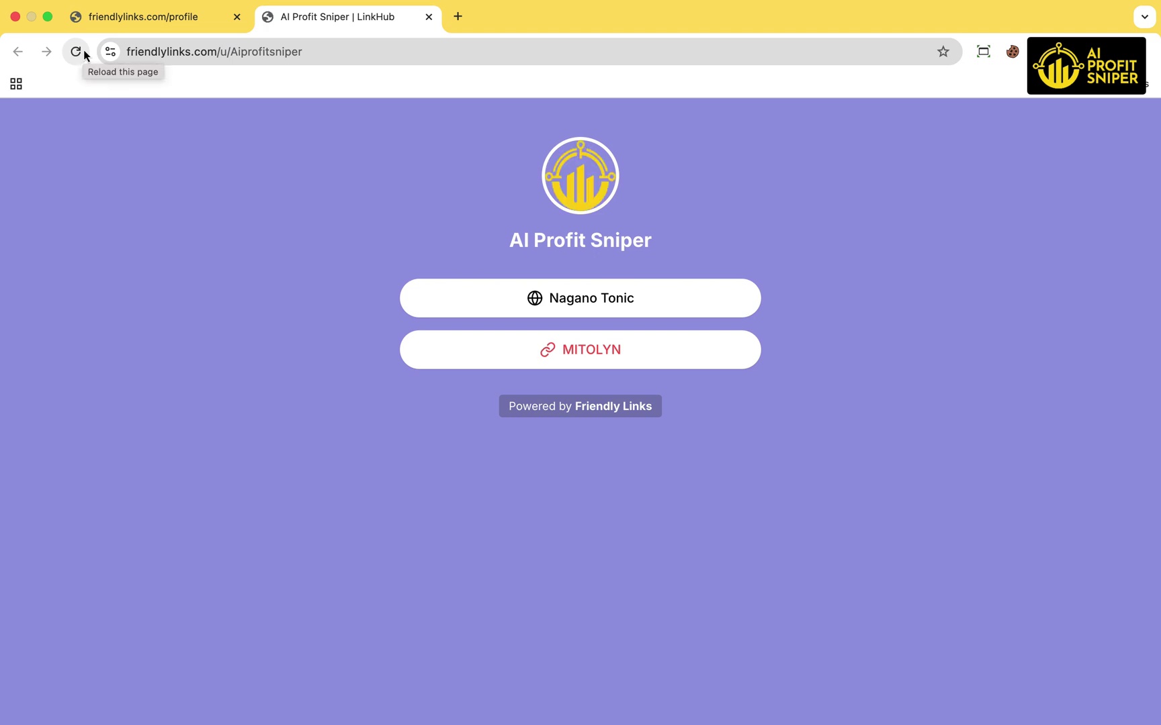
Step: Turn on Enable Email Collection in the Email Collection settings
click(119, 28)
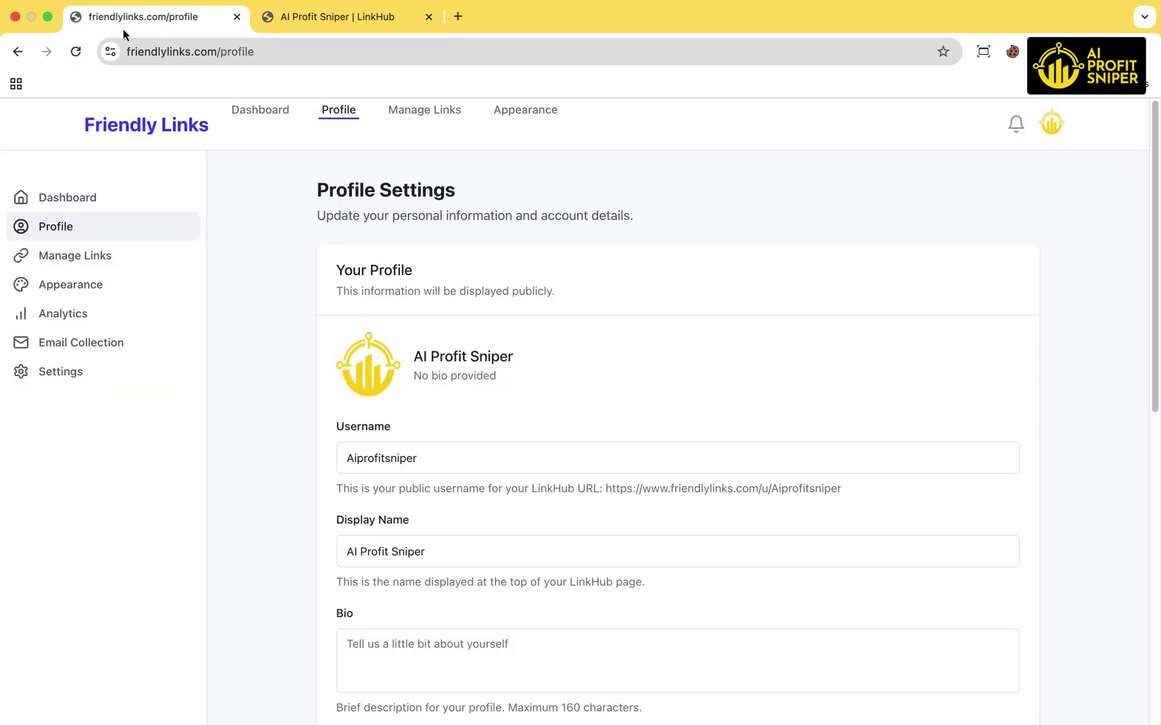
click(87, 346)
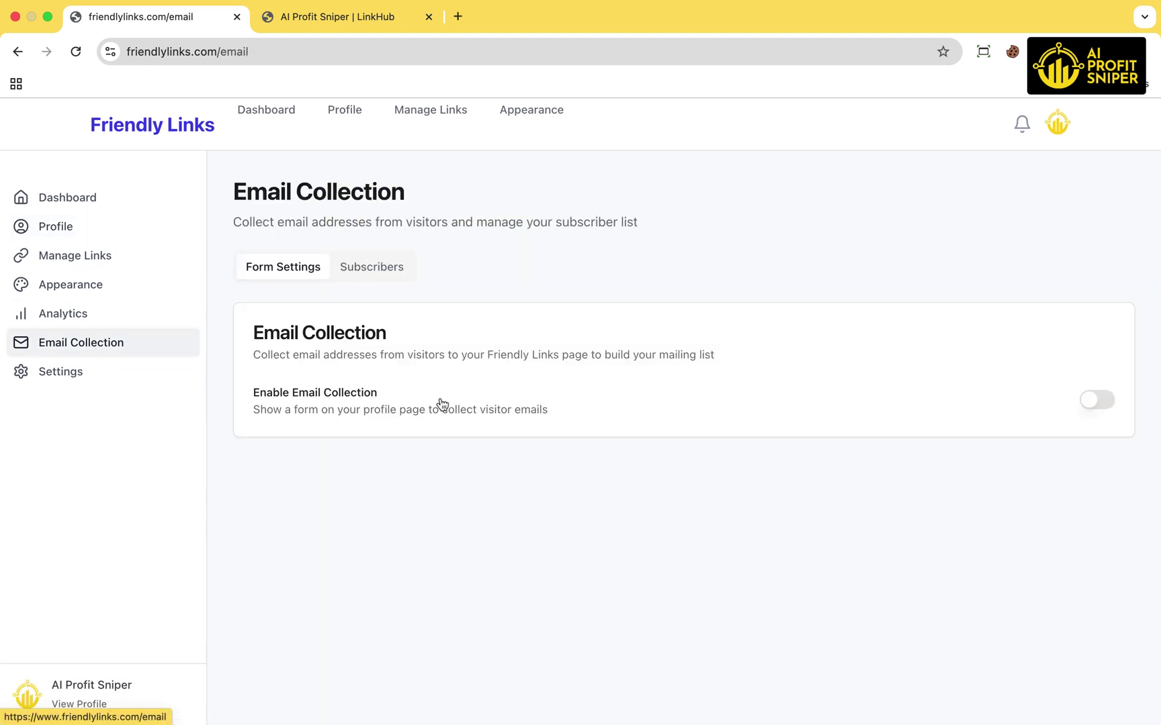
click(1093, 403)
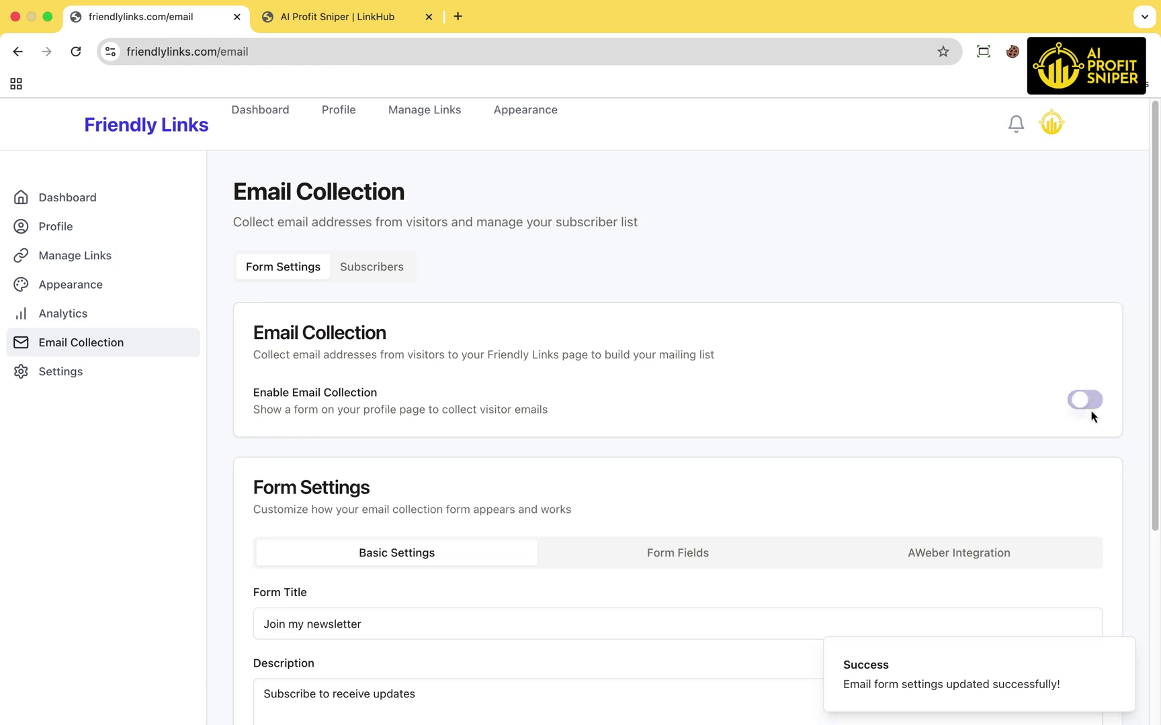
Step: Title the signup form 'Keep Your Self Updated' and keep it at the page bottom
scroll(1142, 455, down, 5)
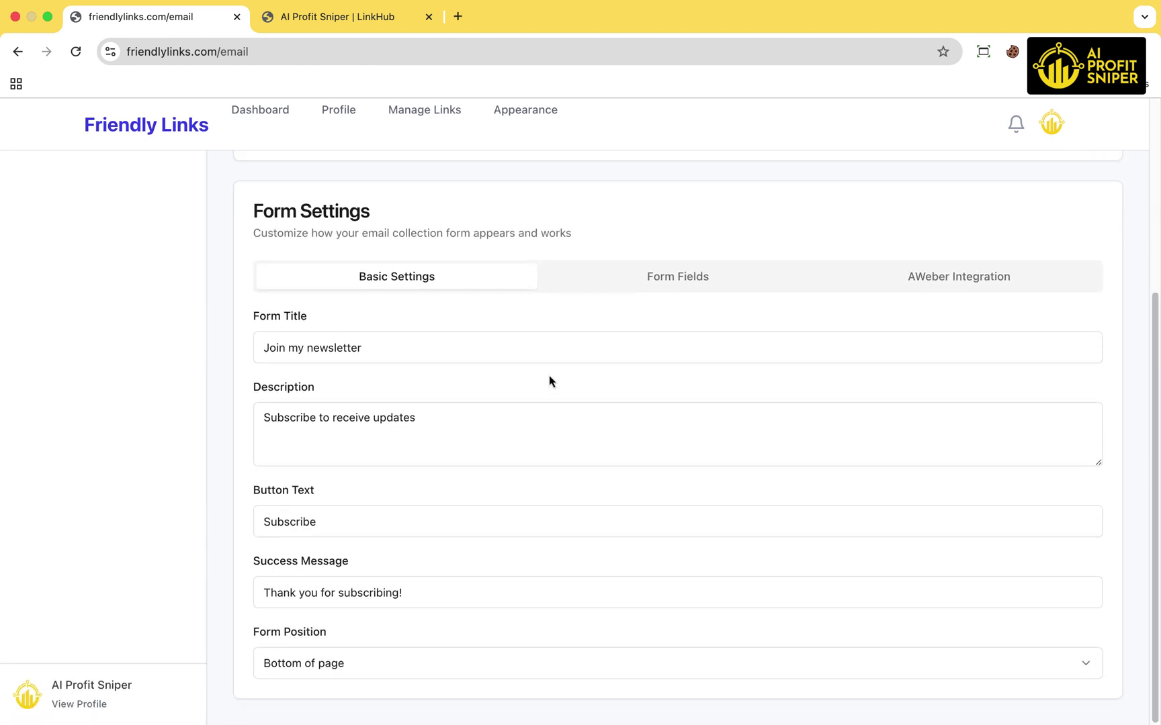
triple_click(459, 356)
key(BackSpace)
text(Keep Your Self Updated)
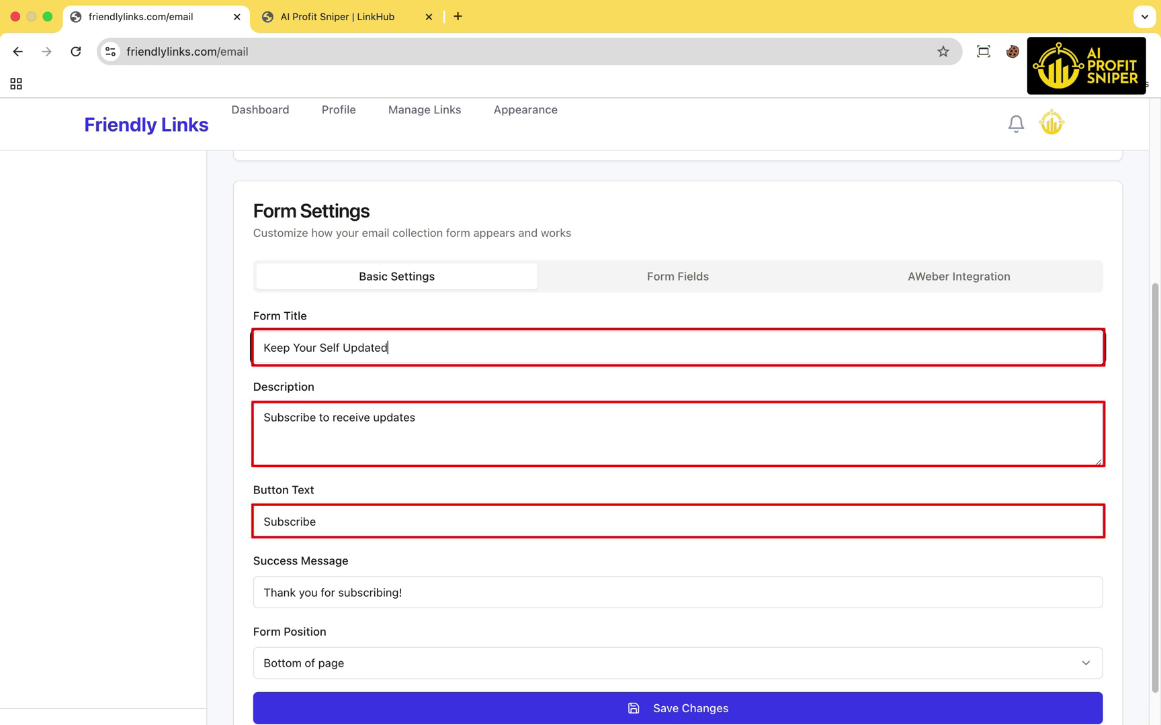
click(435, 659)
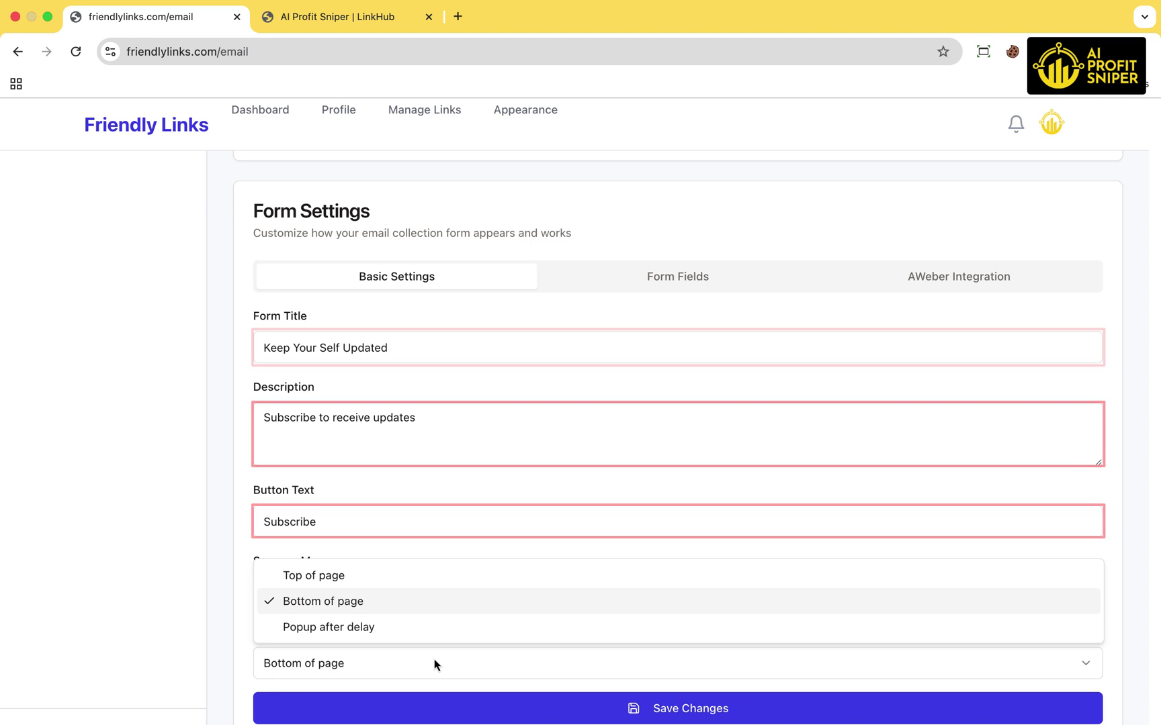
click(398, 605)
click(643, 285)
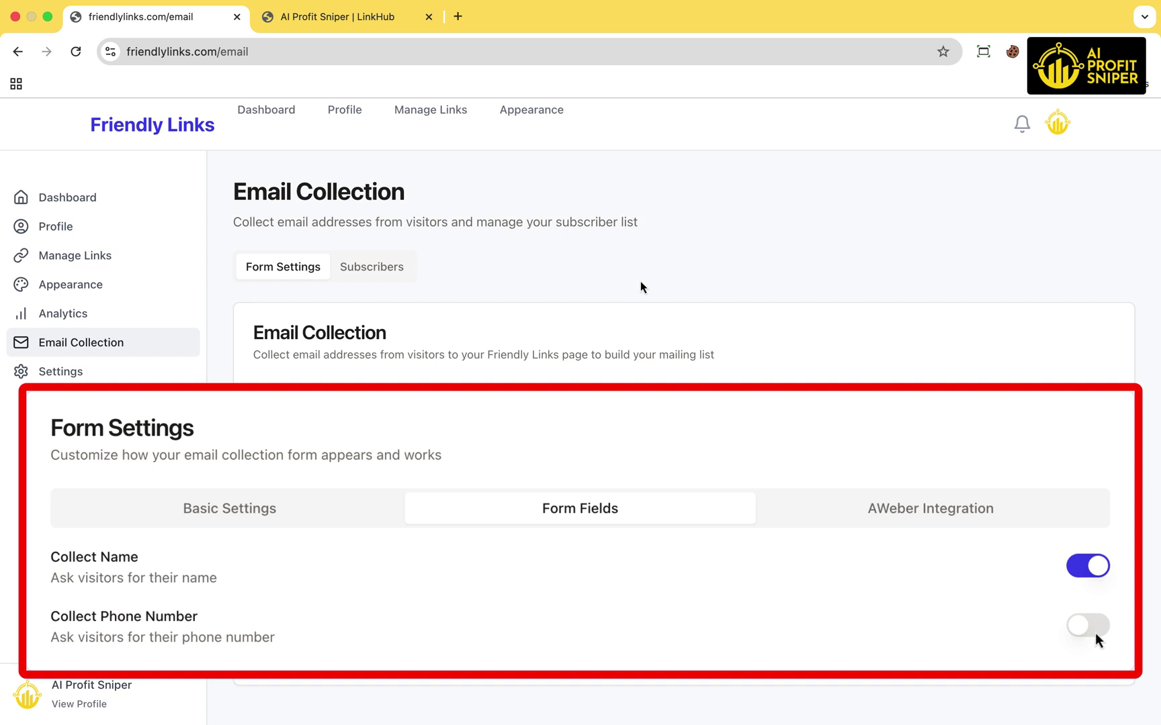
Step: Turn on phone number collection for the signup form, then bring up the AWeber integration settings
click(1102, 649)
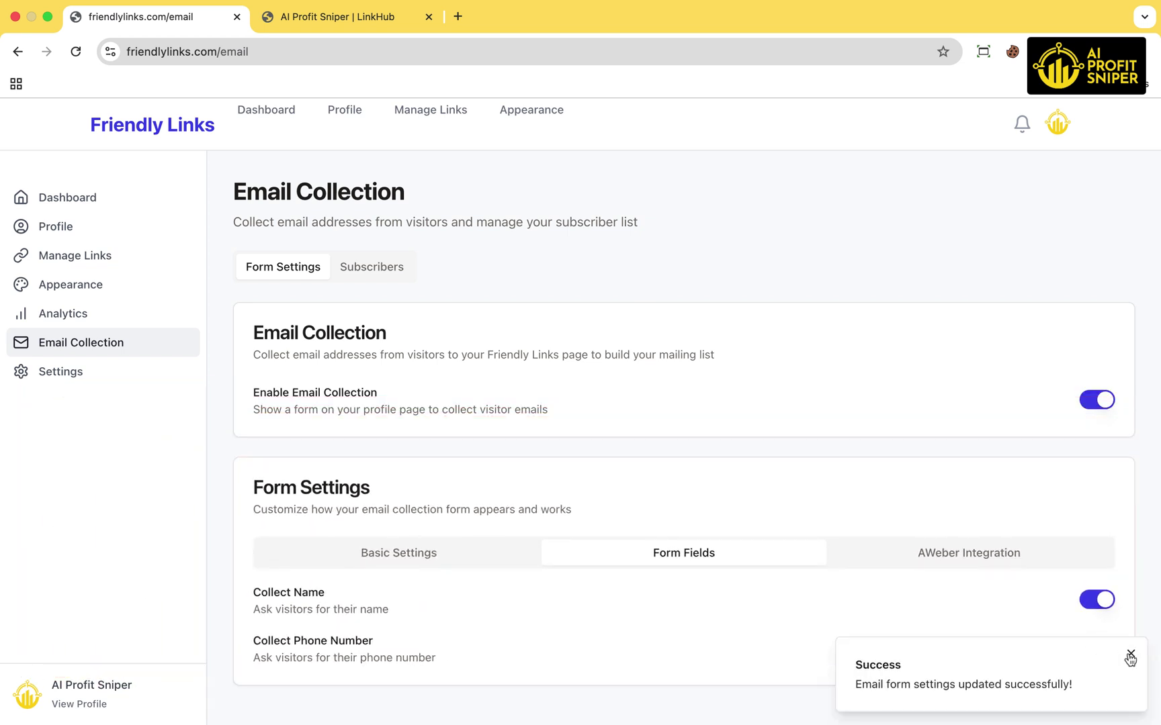
click(1130, 654)
click(997, 565)
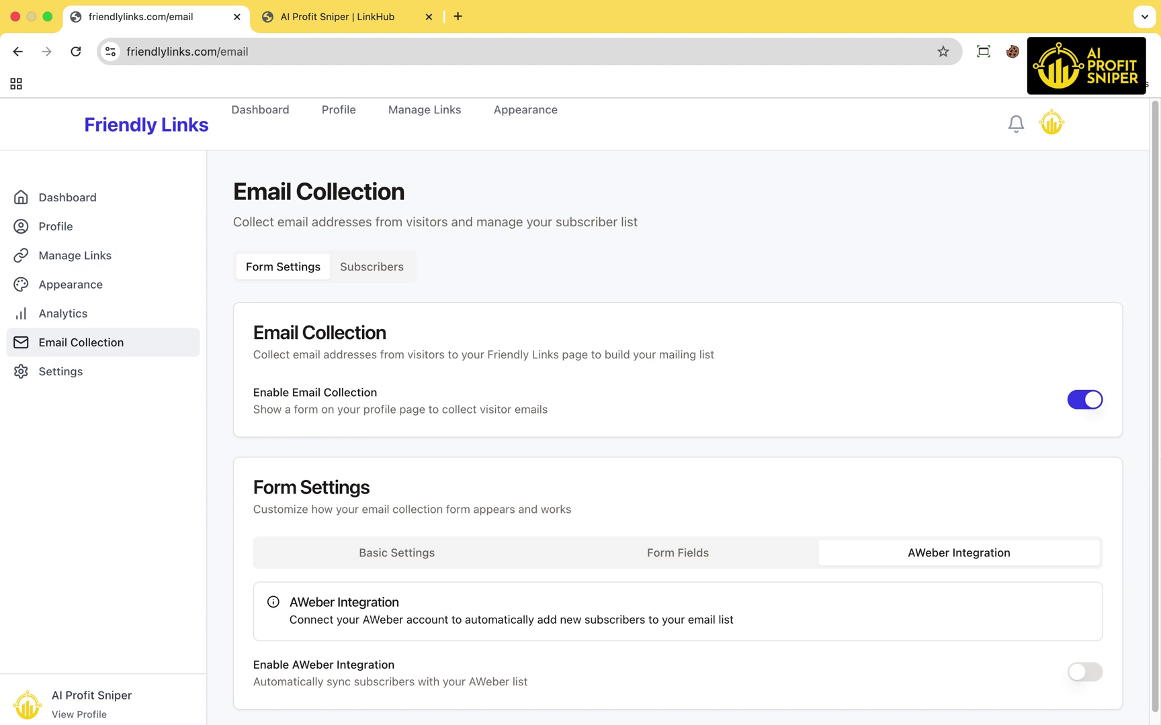
scroll(1075, 490, down, 1)
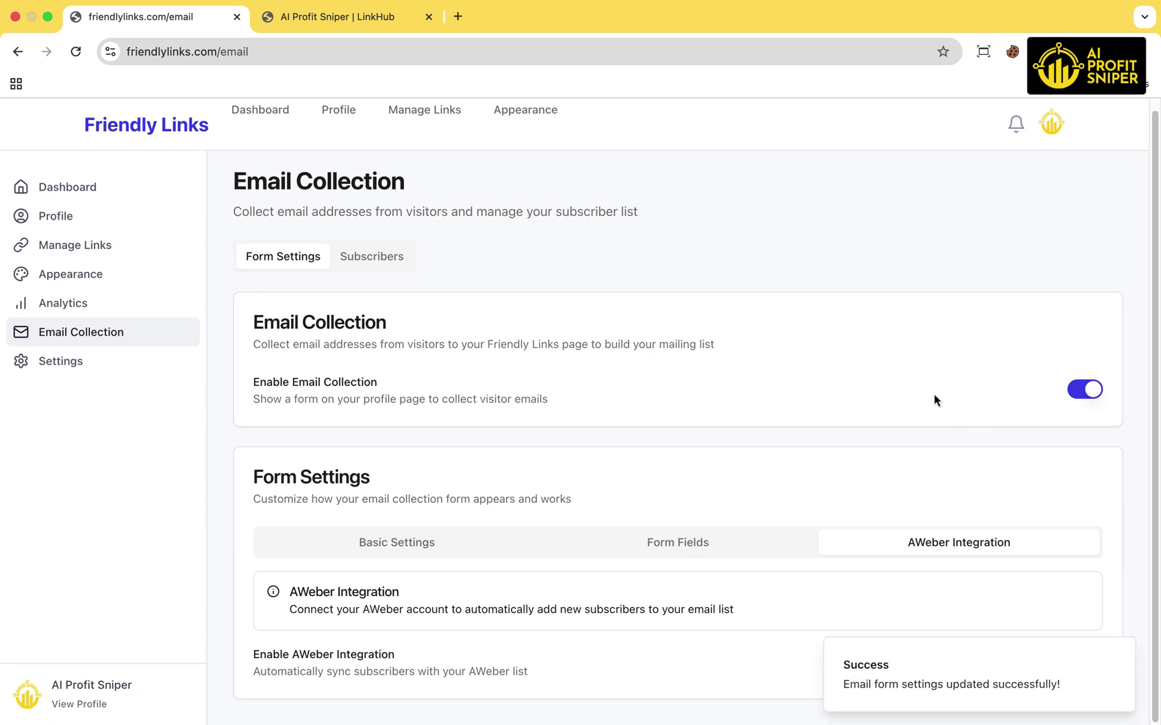
Step: Reload the public LinkHub page so the 'Join my newsletter' form appears below the links
click(380, 24)
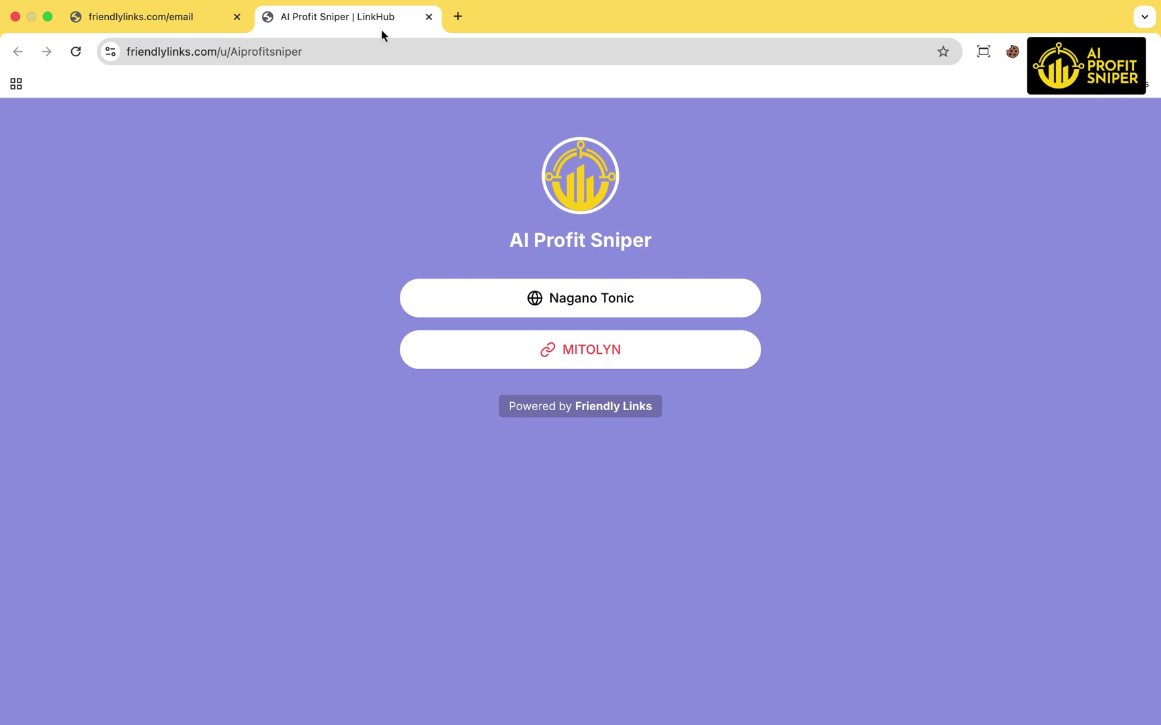
click(76, 52)
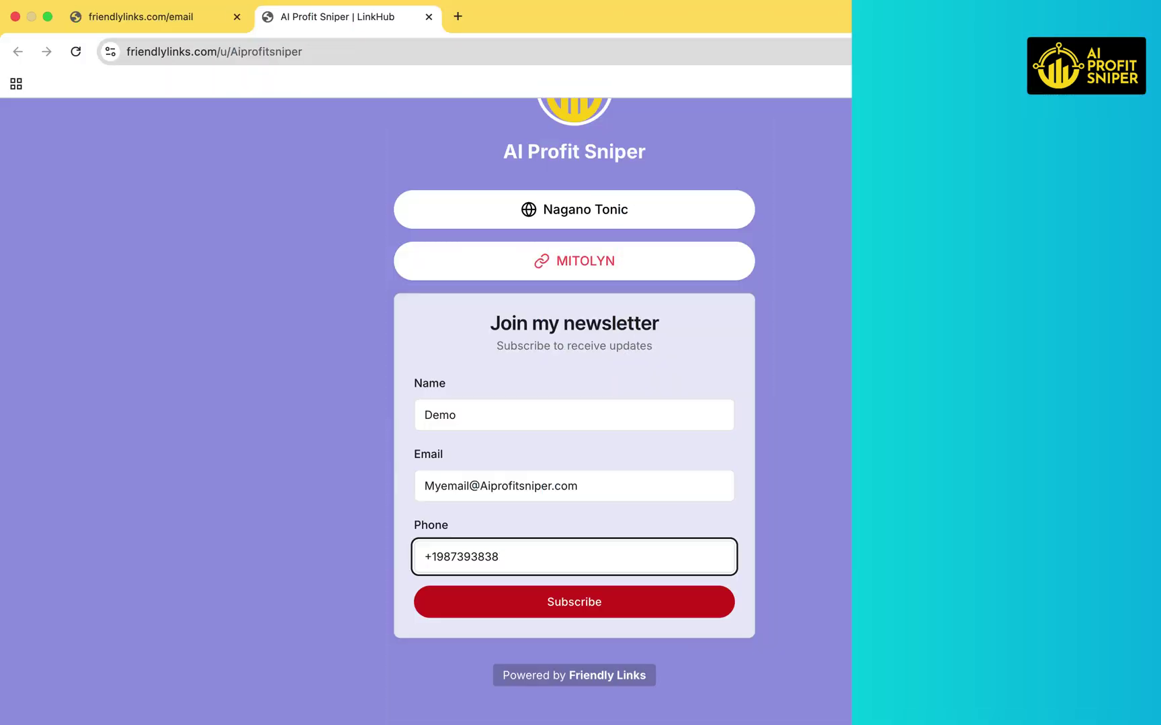
Step: Submit the test newsletter signup and find it in the Subscribers list
click(641, 617)
click(230, 22)
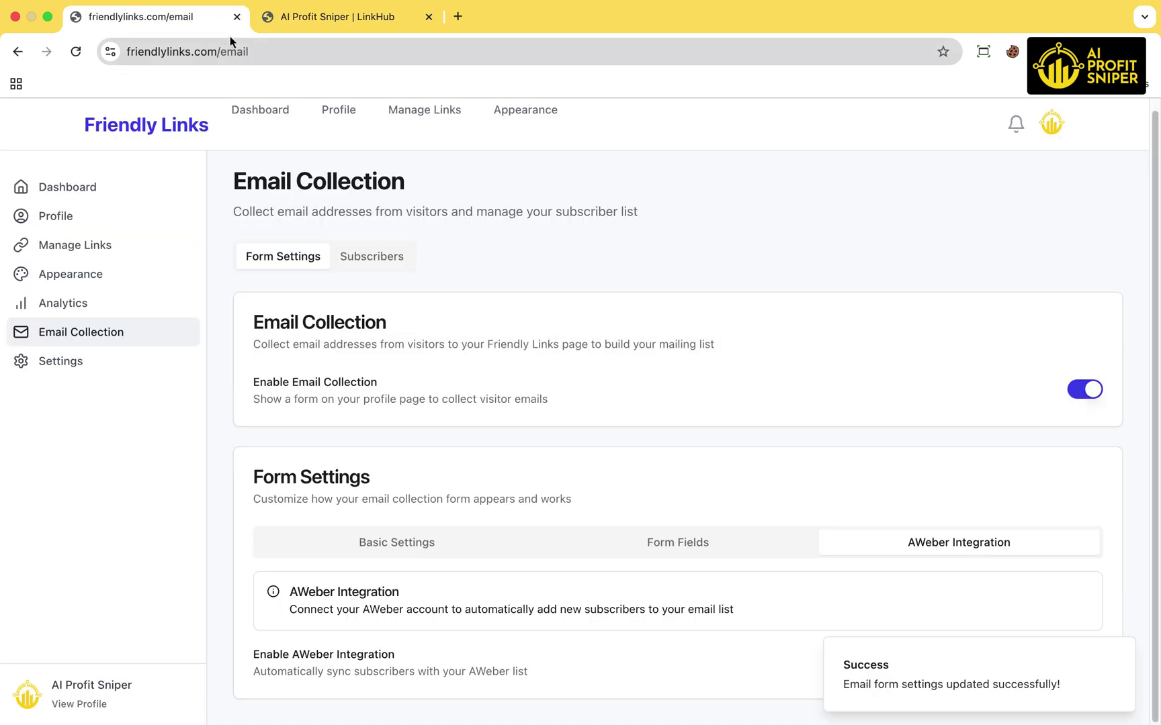
click(374, 257)
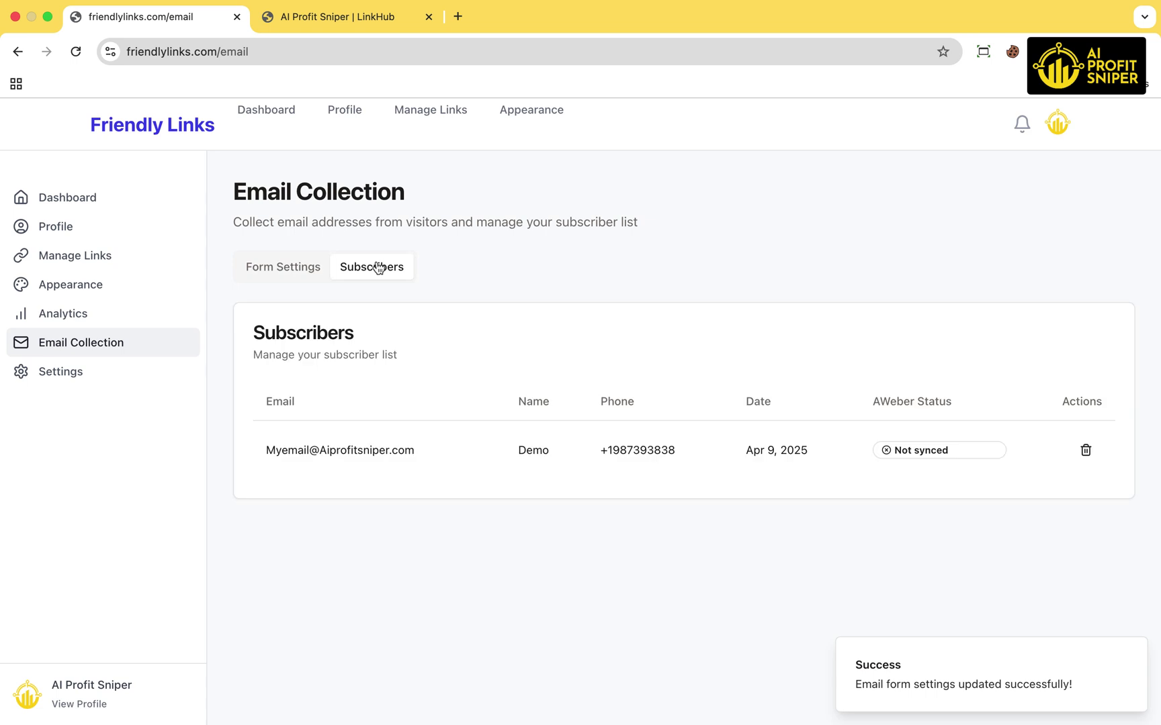